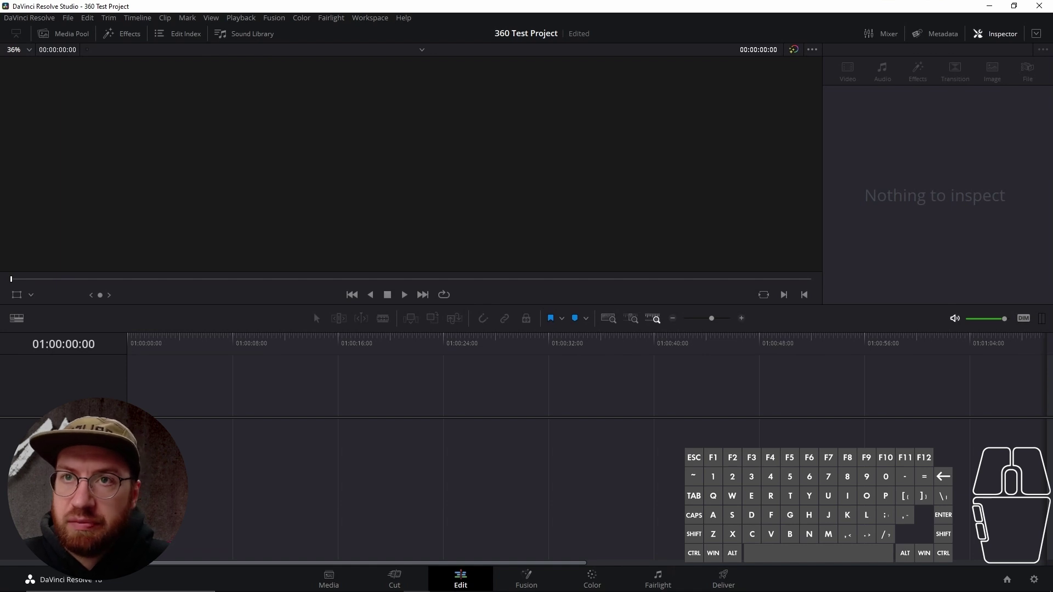
# - Switch to the browser and review the KartaVR 4.5 documentation, from the overview through the installation and 360VR stitching example sections
pyautogui.click(314, 311)
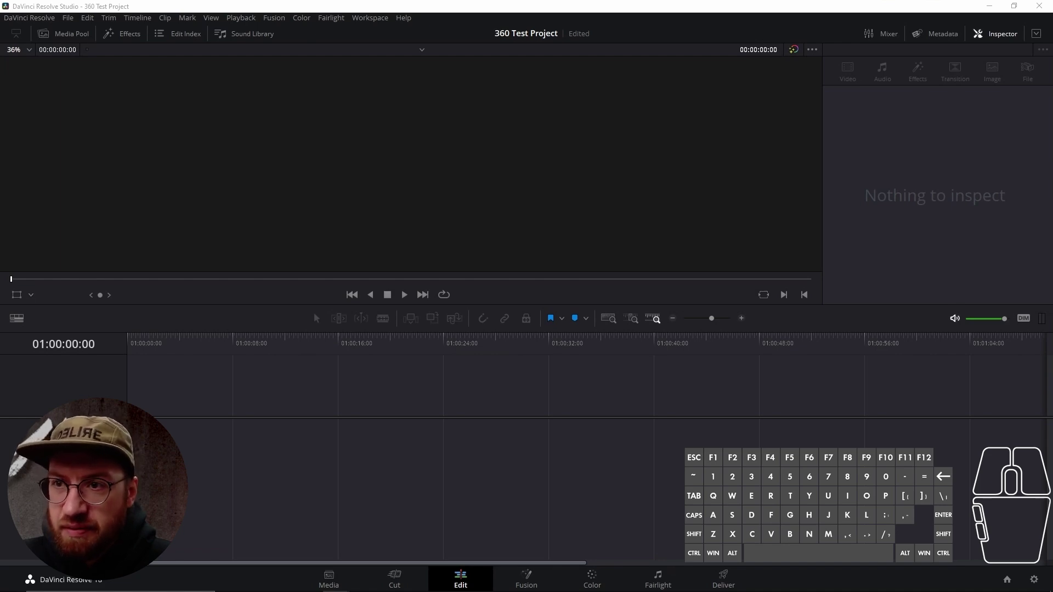
pyautogui.hotkey('alt', 'Tab')
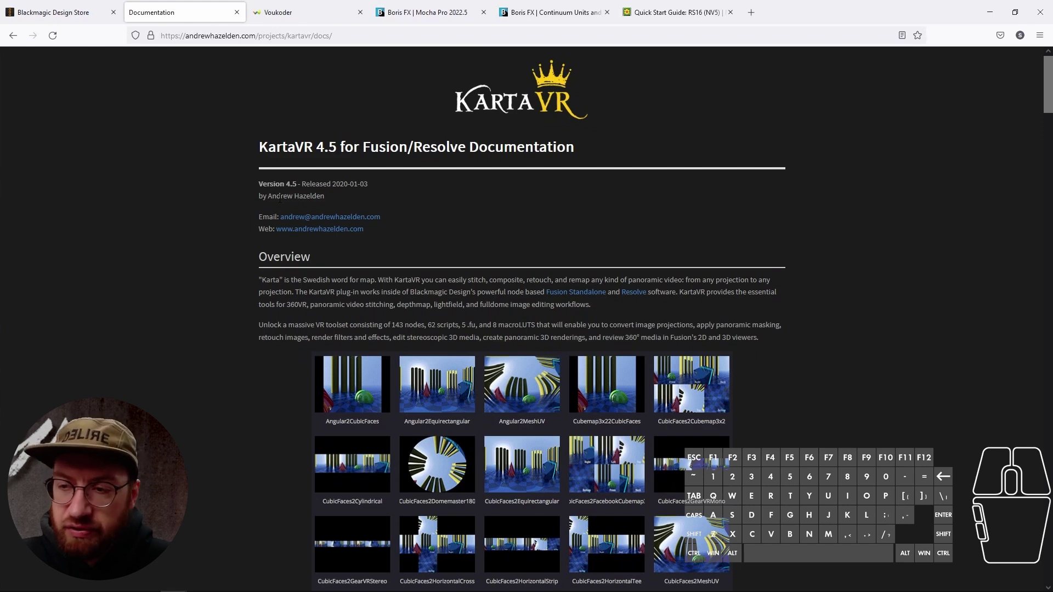
pyautogui.scroll(1, 279, 198)
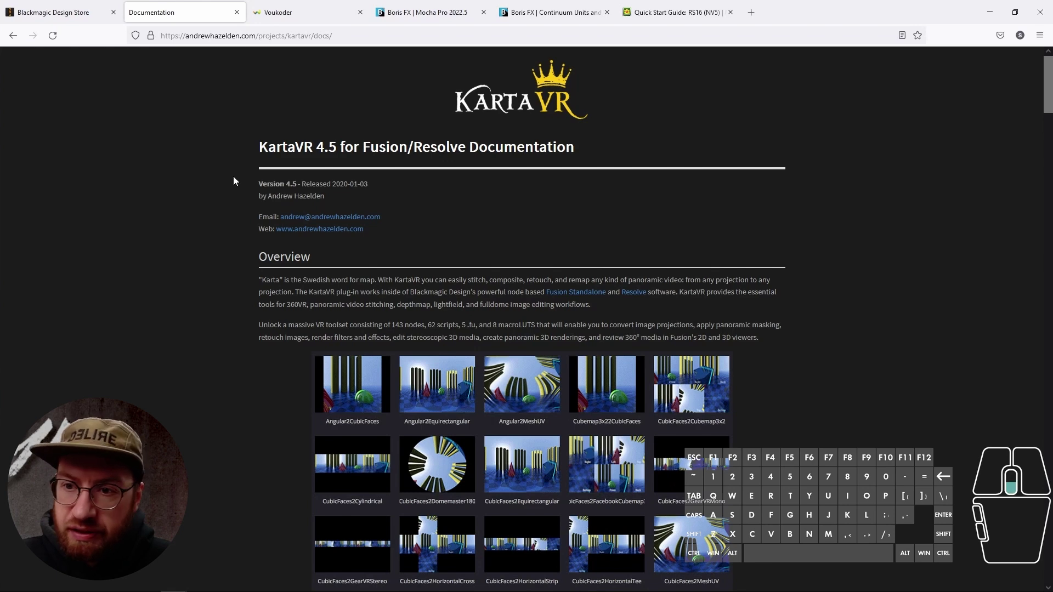
pyautogui.scroll(-2, 233, 176)
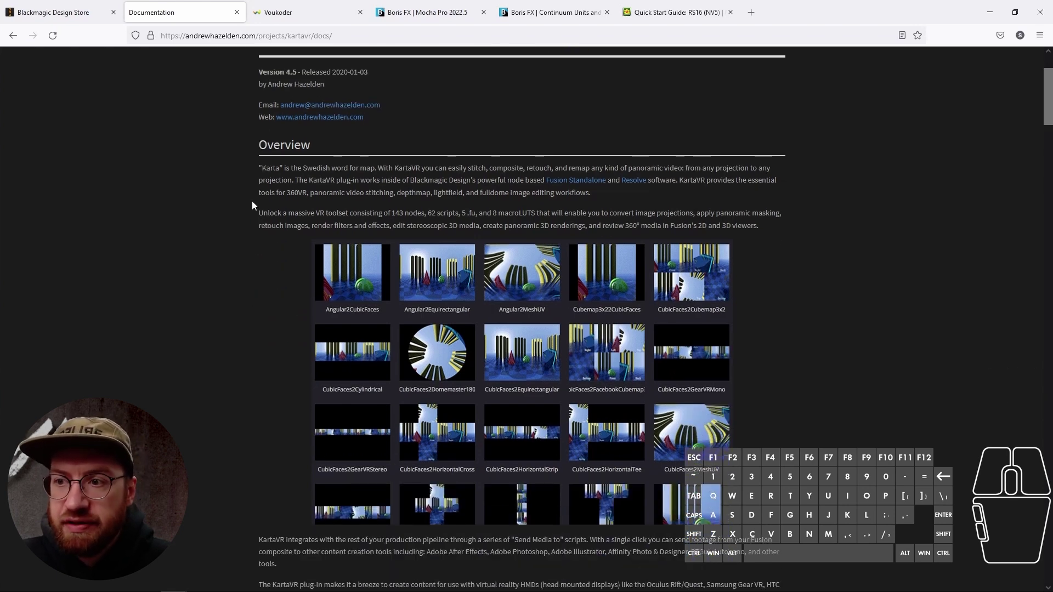
pyautogui.scroll(-2, 253, 205)
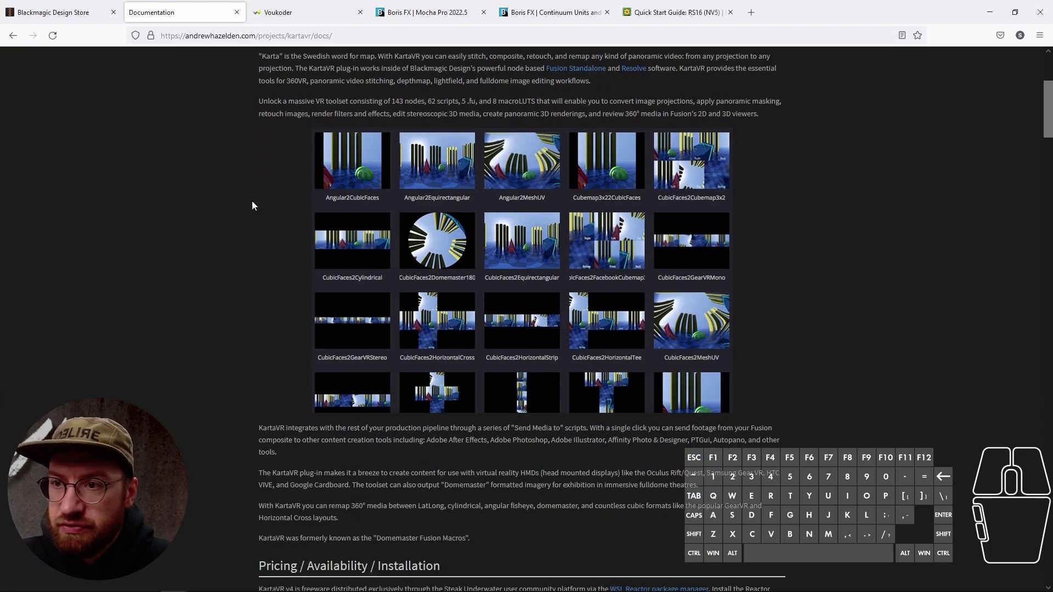
pyautogui.scroll(-7, 254, 203)
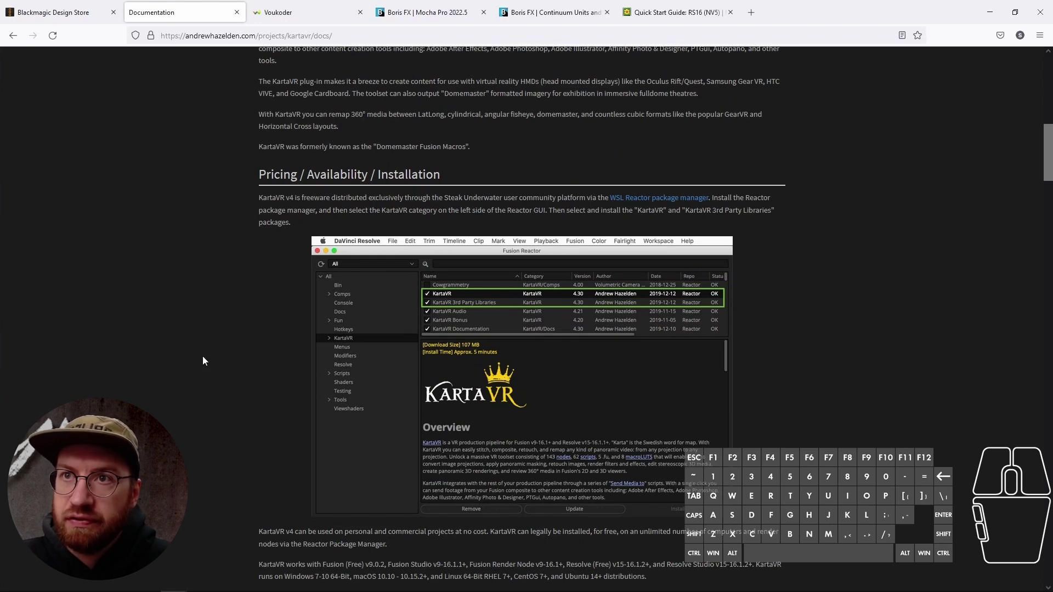
pyautogui.scroll(-8, 203, 361)
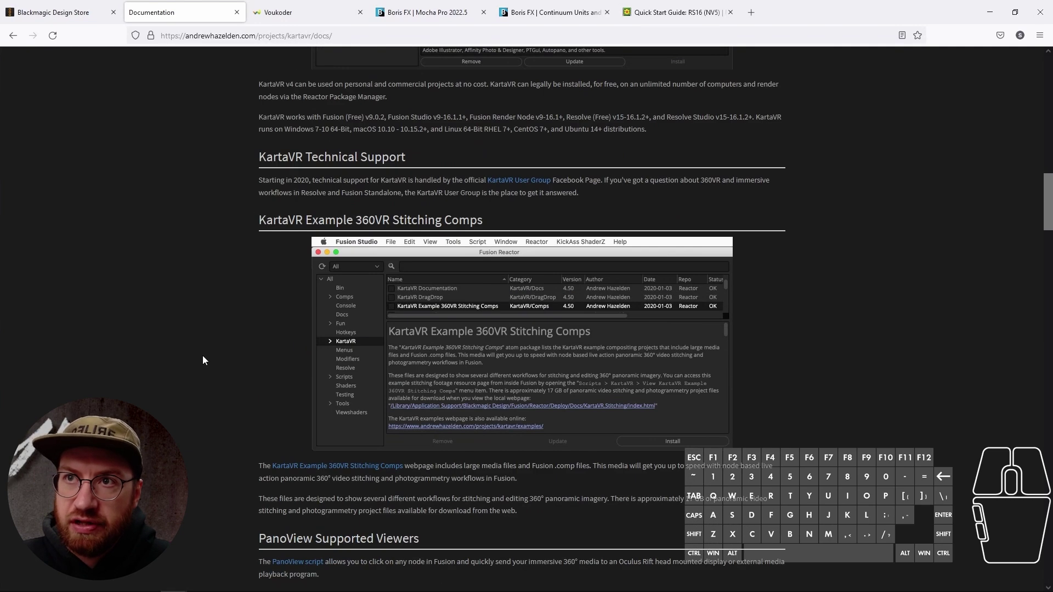
pyautogui.scroll(20, 202, 354)
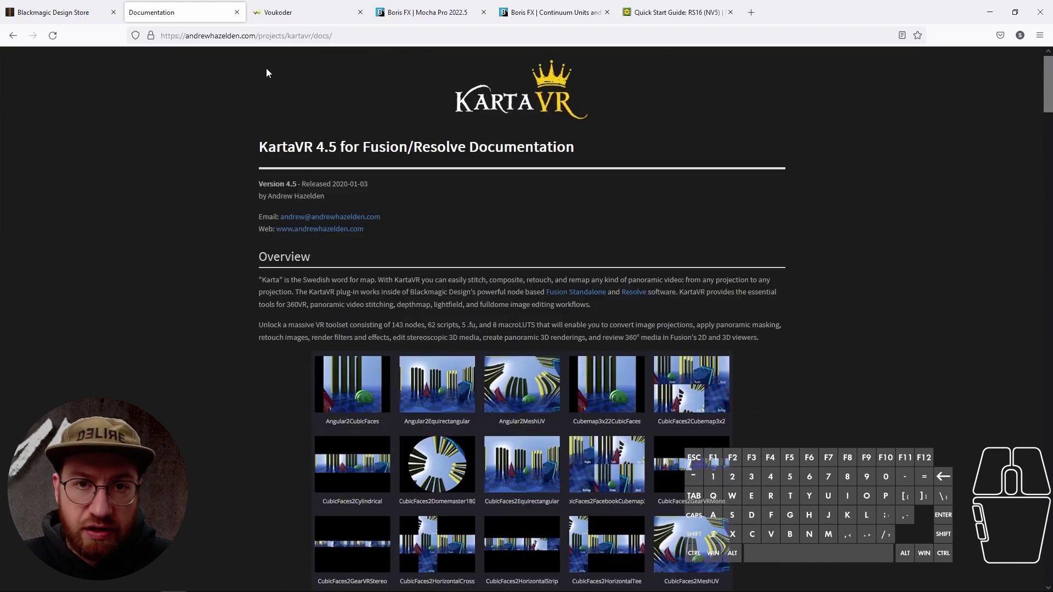
pyautogui.click(347, 36)
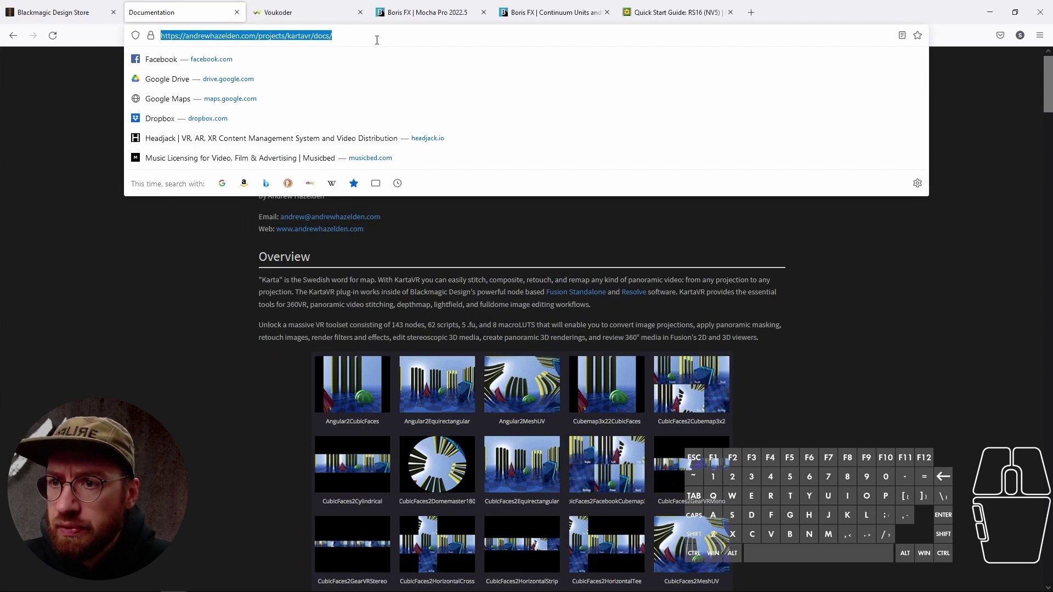
pyautogui.click(399, 273)
pyautogui.scroll(-2, 399, 272)
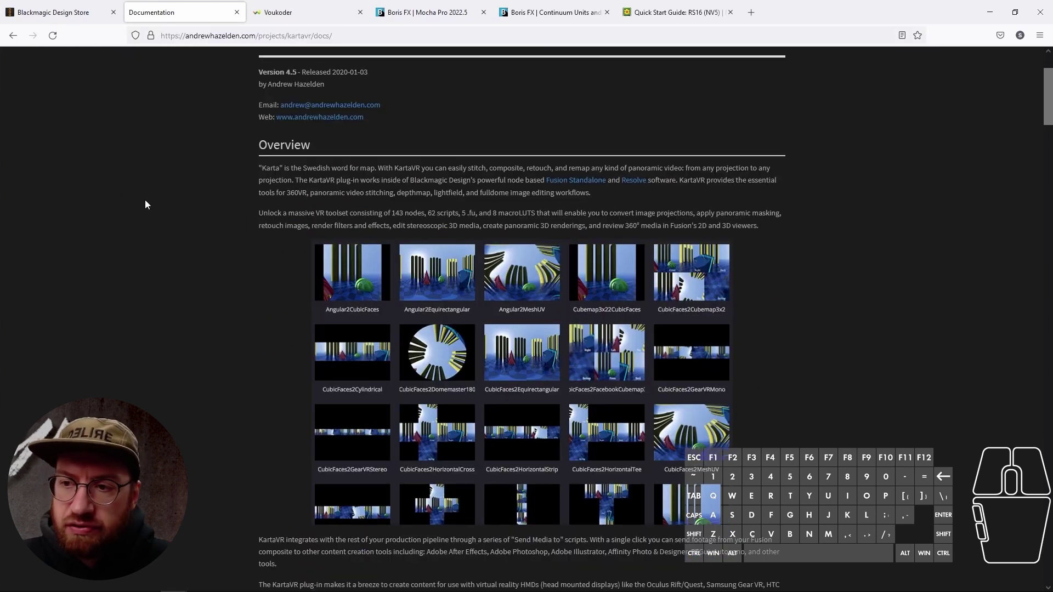
pyautogui.scroll(-2, 146, 204)
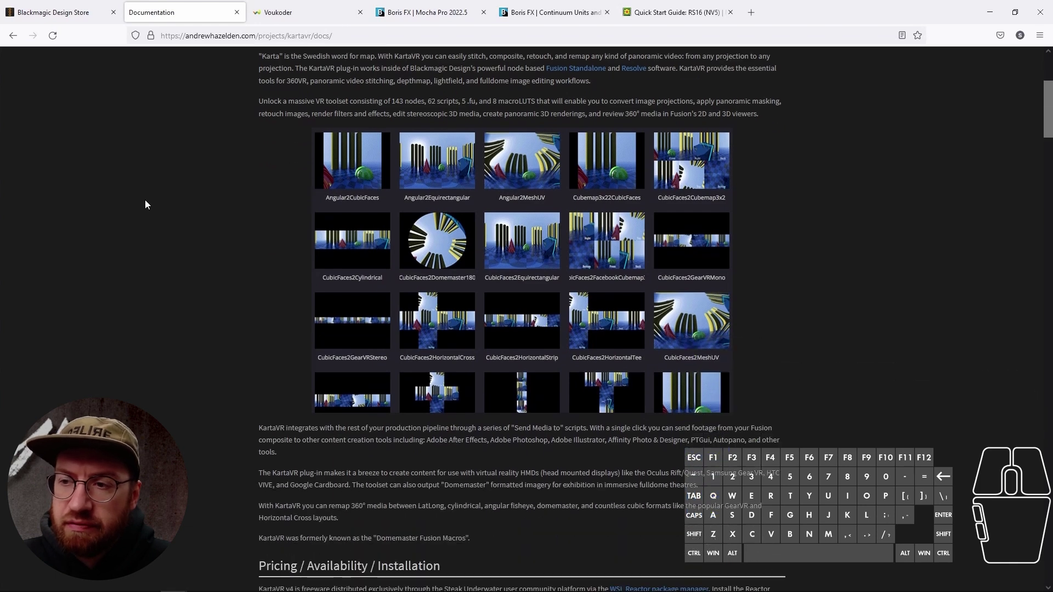
pyautogui.scroll(-3, 145, 204)
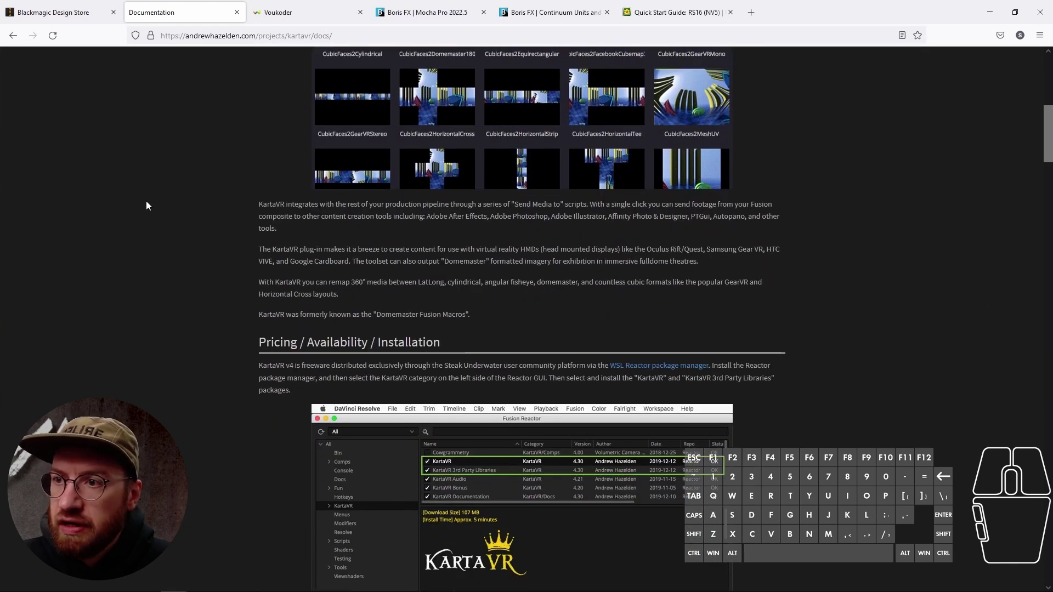
pyautogui.scroll(-3, 235, 306)
pyautogui.scroll(10, 205, 180)
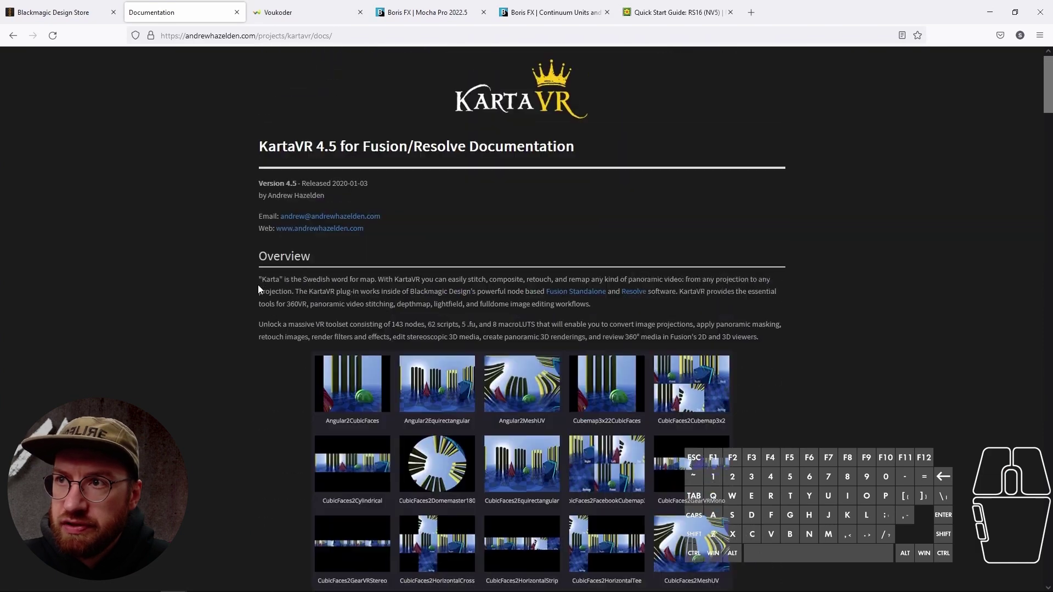
# - Open the WSL Reactor package manager page linked in the documentation's Pricing / Availability / Installation section
pyautogui.scroll(-6, 175, 392)
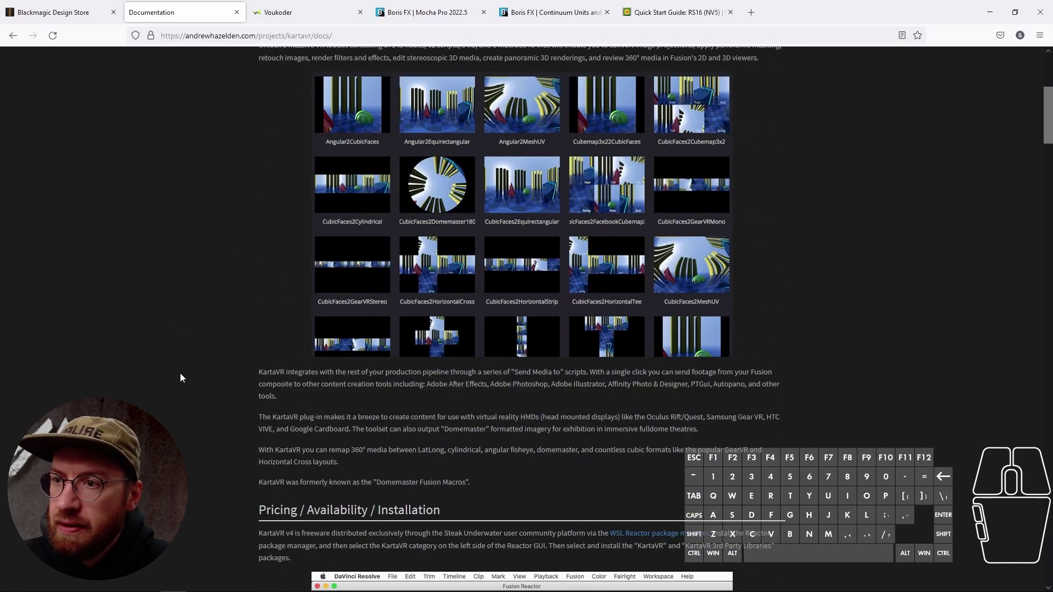
pyautogui.scroll(-5, 180, 377)
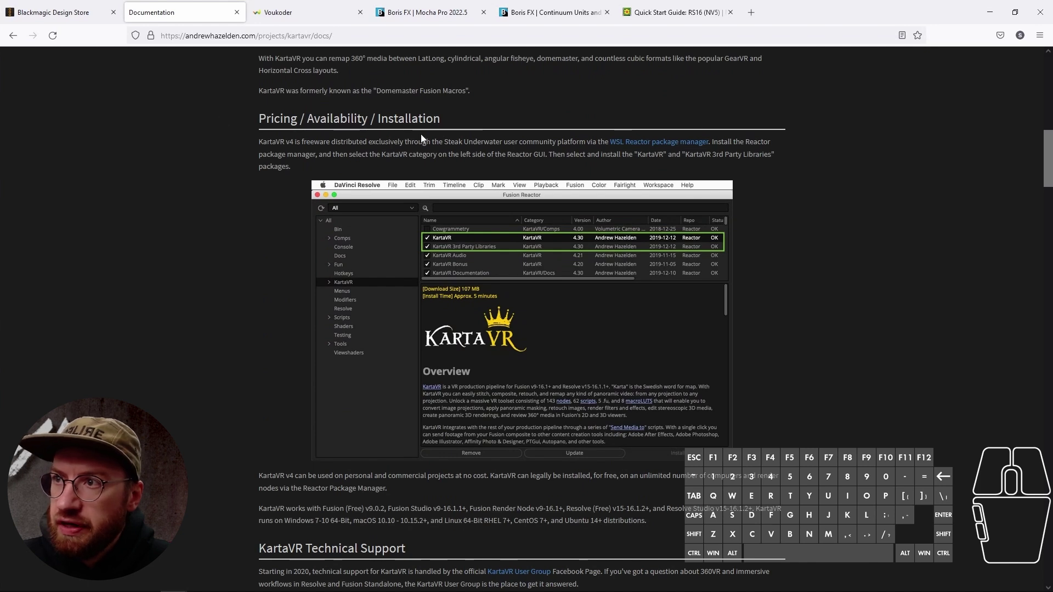
pyautogui.click(645, 144)
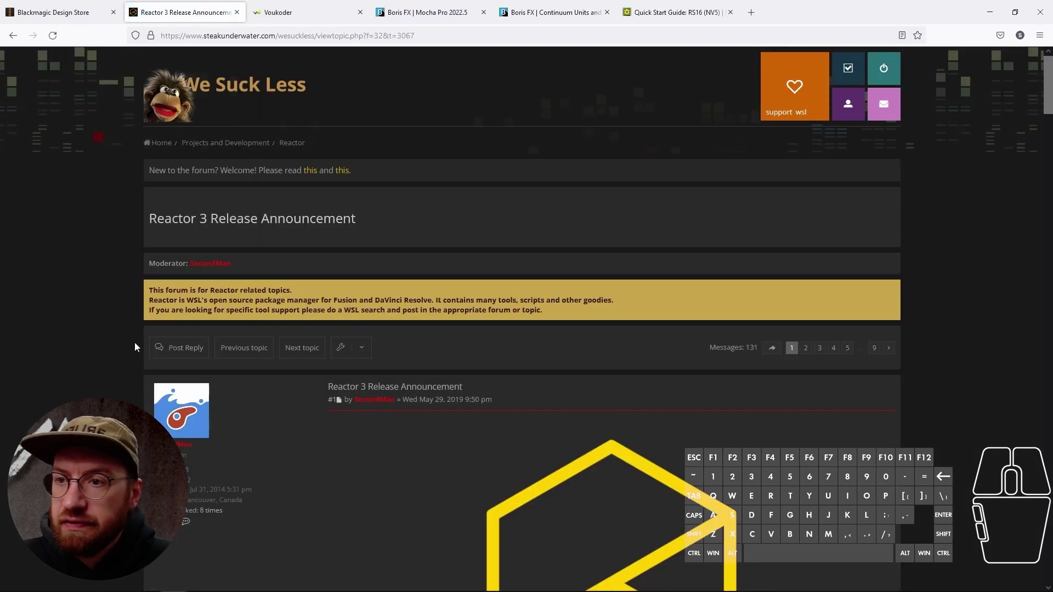
# - Download Reactor-Installer.lua from the Reactor 3 Release Announcement post and save it to the Desktop
pyautogui.scroll(-2, 124, 285)
pyautogui.scroll(2, 124, 284)
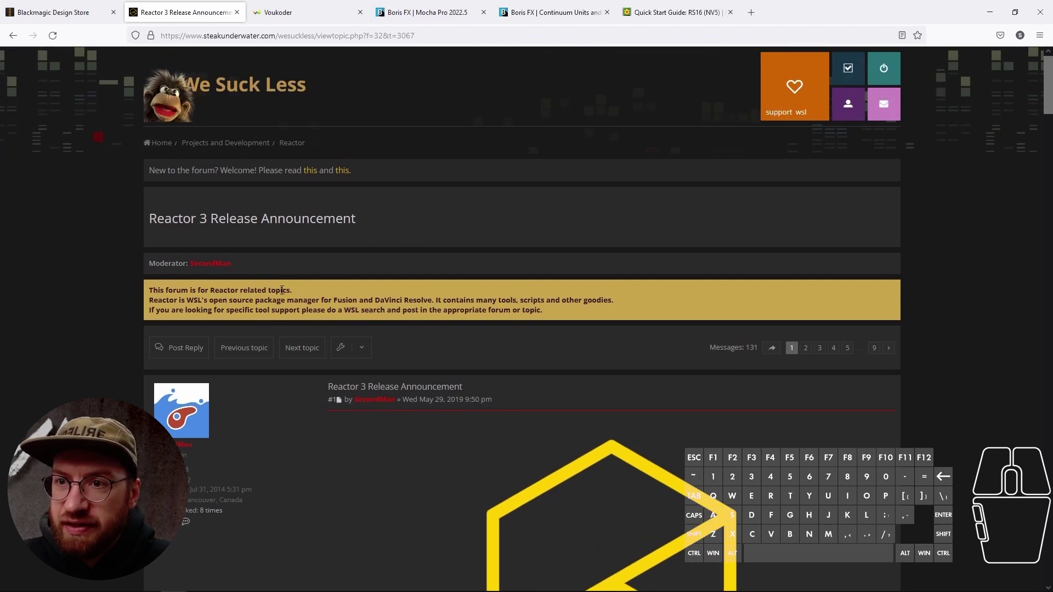
pyautogui.scroll(-1, 284, 285)
pyautogui.scroll(-13, 426, 318)
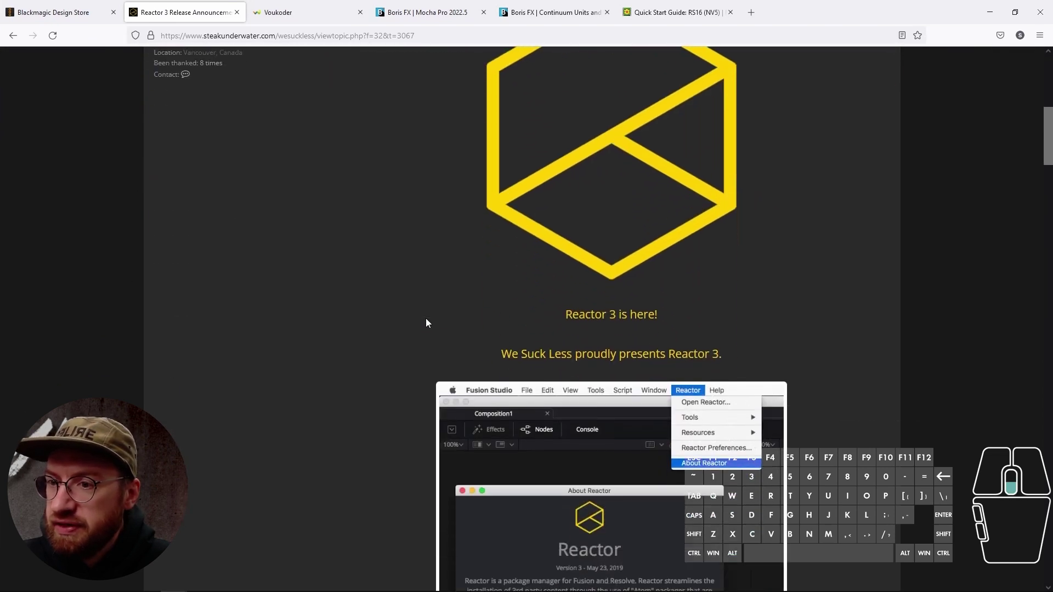
pyautogui.scroll(-8, 426, 318)
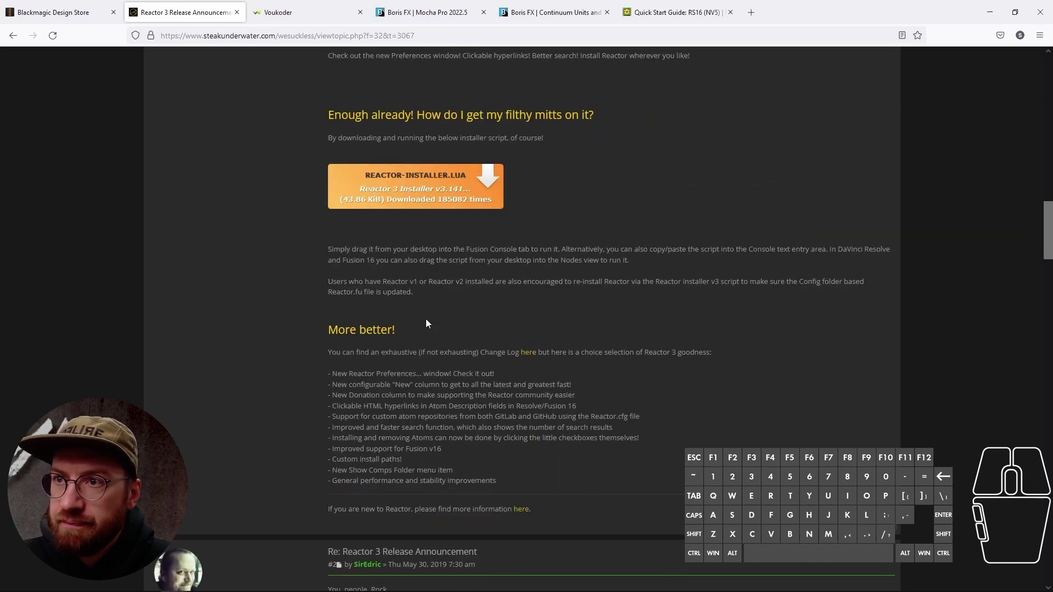
pyautogui.click(415, 186)
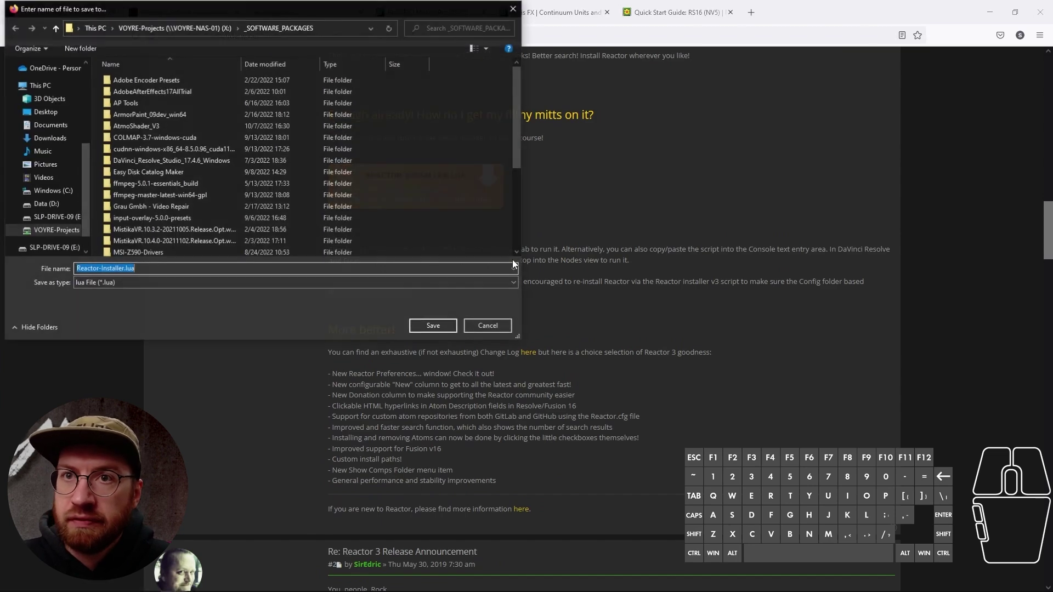
pyautogui.click(44, 111)
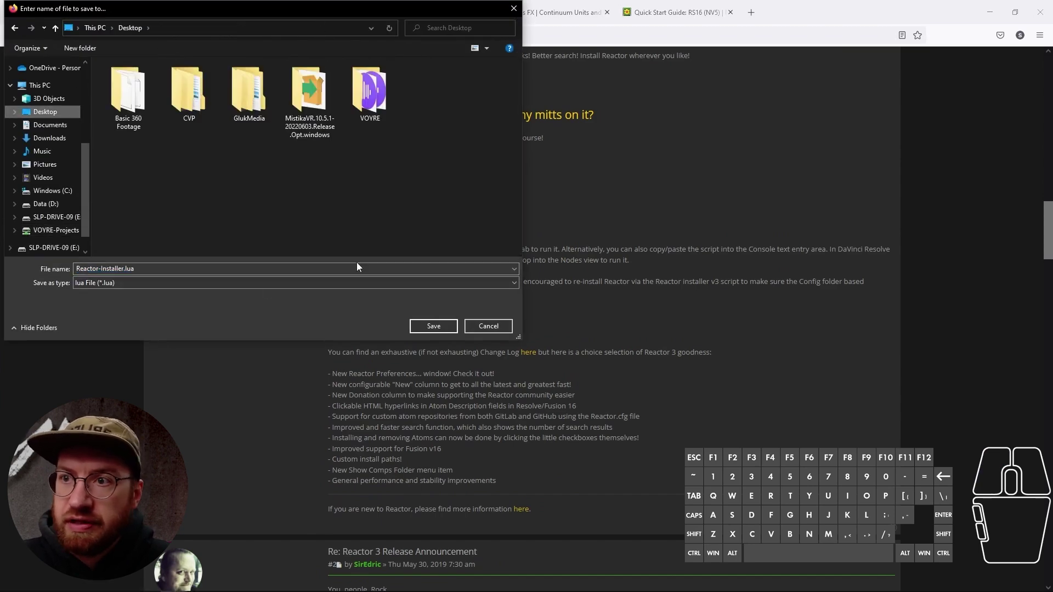
pyautogui.click(433, 326)
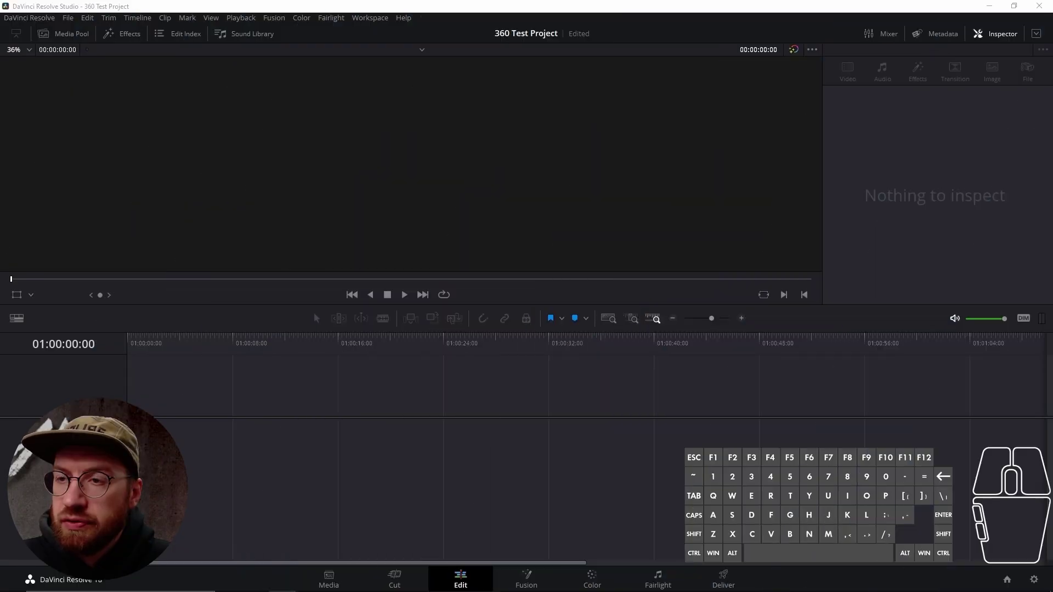
# - Switch to DaVinci Resolve and run the downloaded Reactor installer script in the Fusion page's node area
pyautogui.click(314, 312)
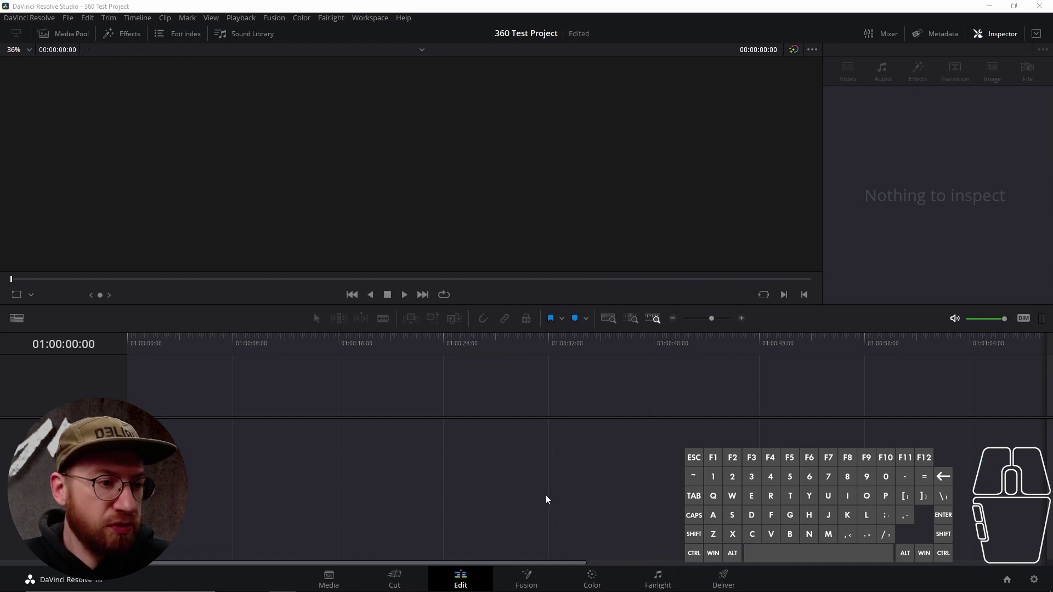
pyautogui.click(531, 586)
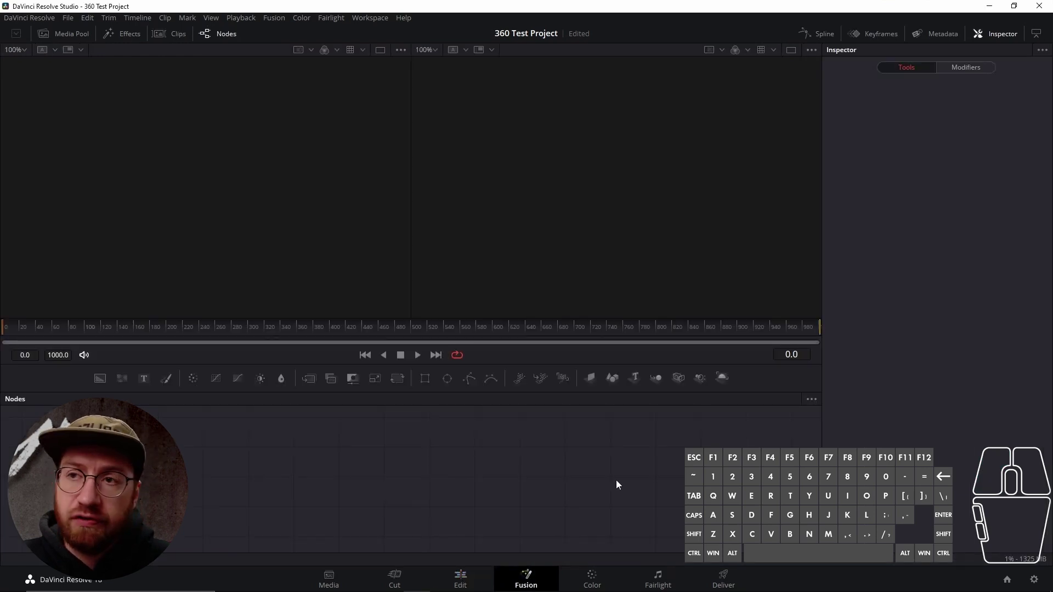
pyautogui.moveTo(1052, 324); pyautogui.dragTo(479, 478)
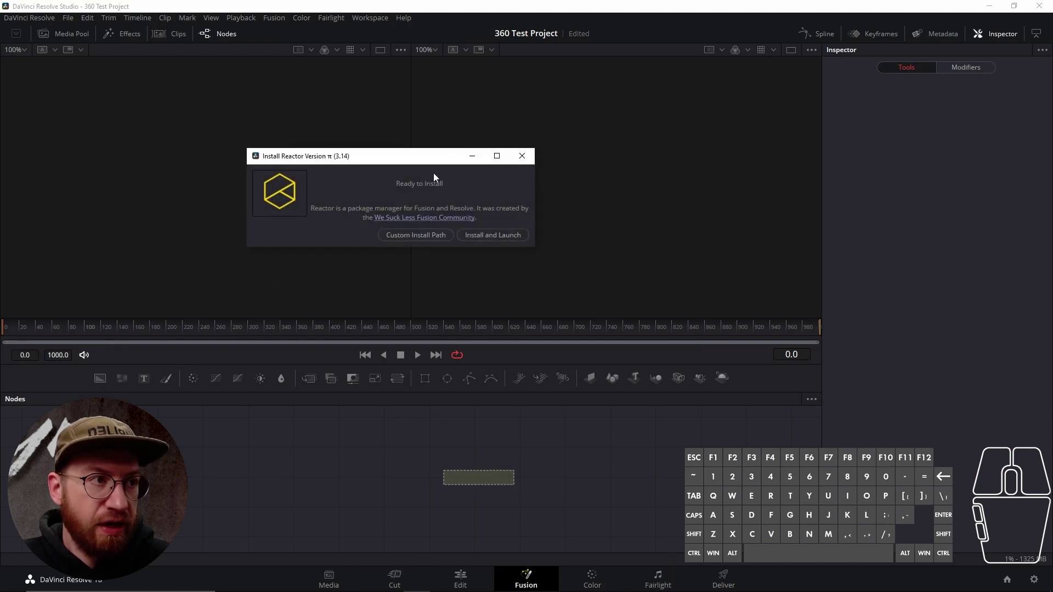
# - Install and launch Reactor without a custom install path, and move its package window clear of the main menus
pyautogui.moveTo(423, 159); pyautogui.dragTo(479, 177)
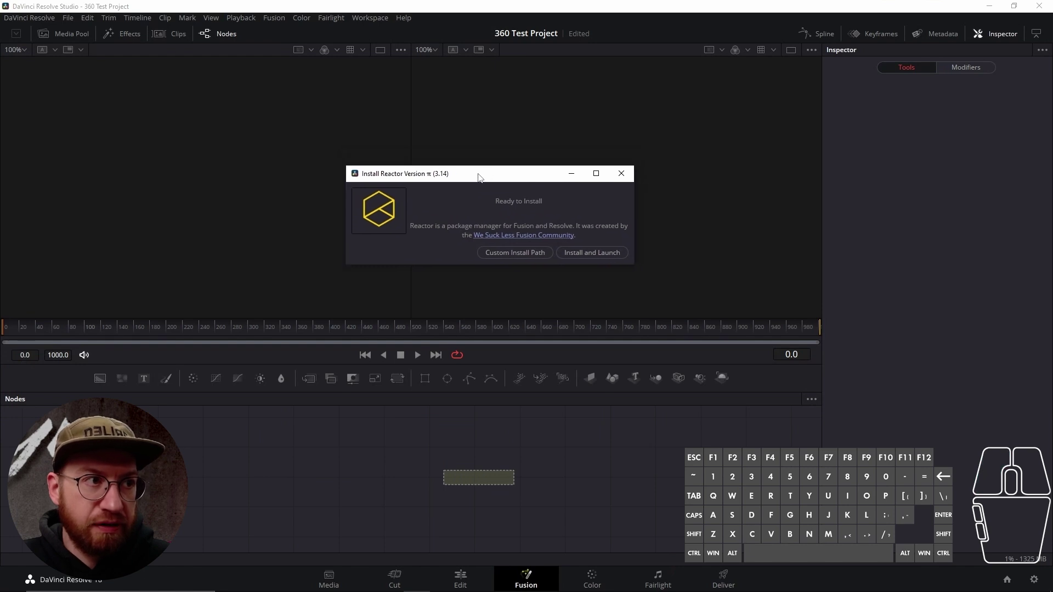
pyautogui.click(594, 254)
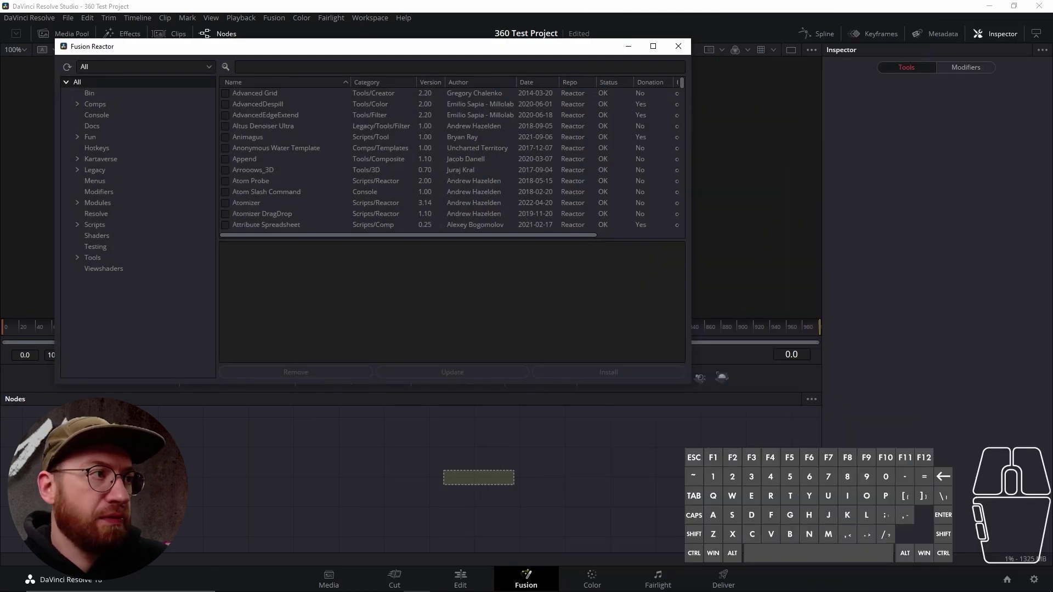
pyautogui.moveTo(486, 50); pyautogui.dragTo(579, 282)
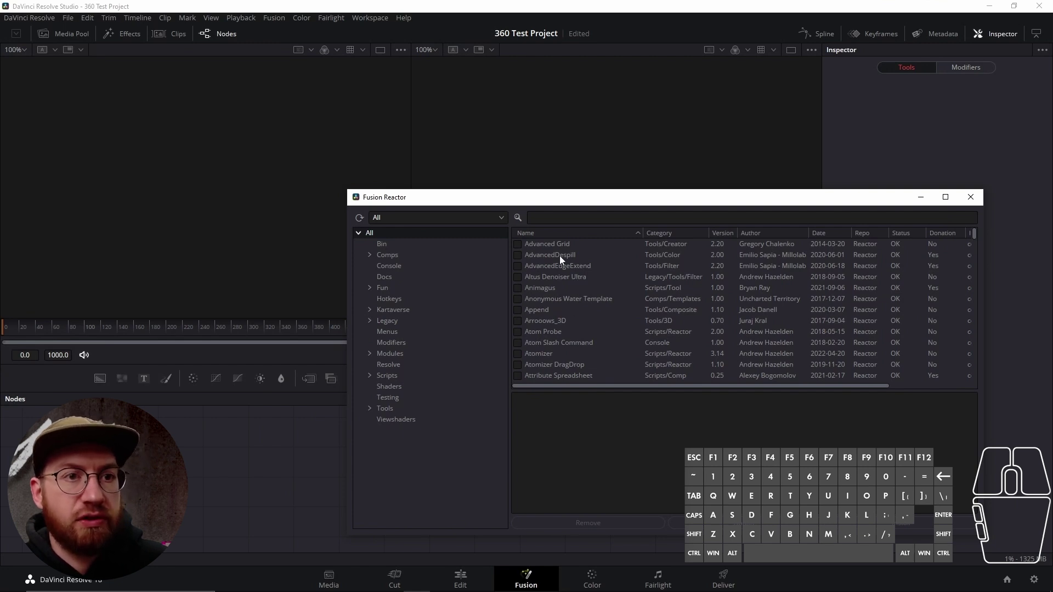
pyautogui.moveTo(569, 199); pyautogui.dragTo(603, 175)
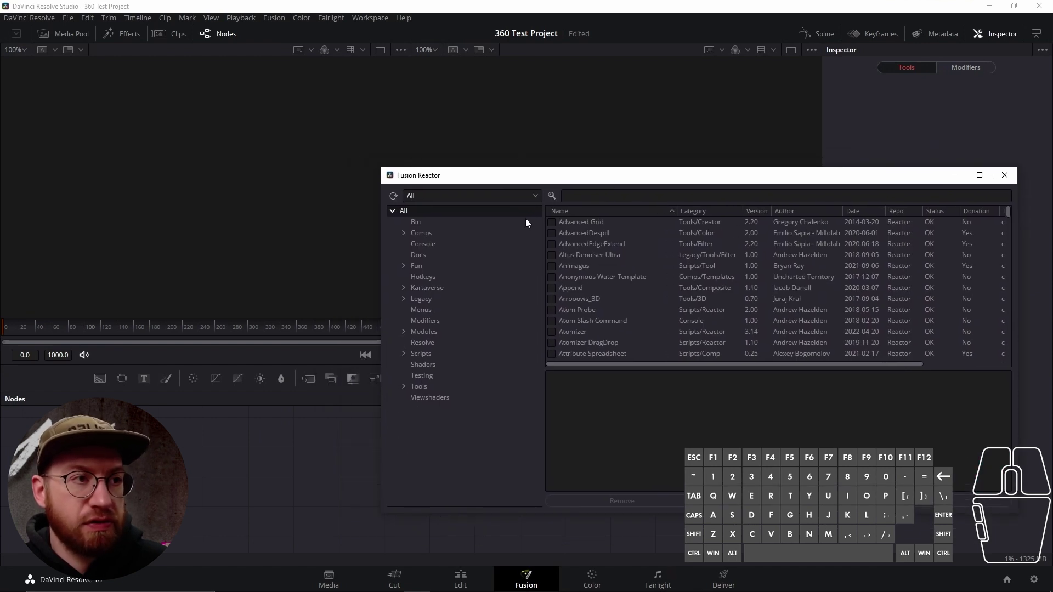
pyautogui.moveTo(541, 180); pyautogui.dragTo(558, 205)
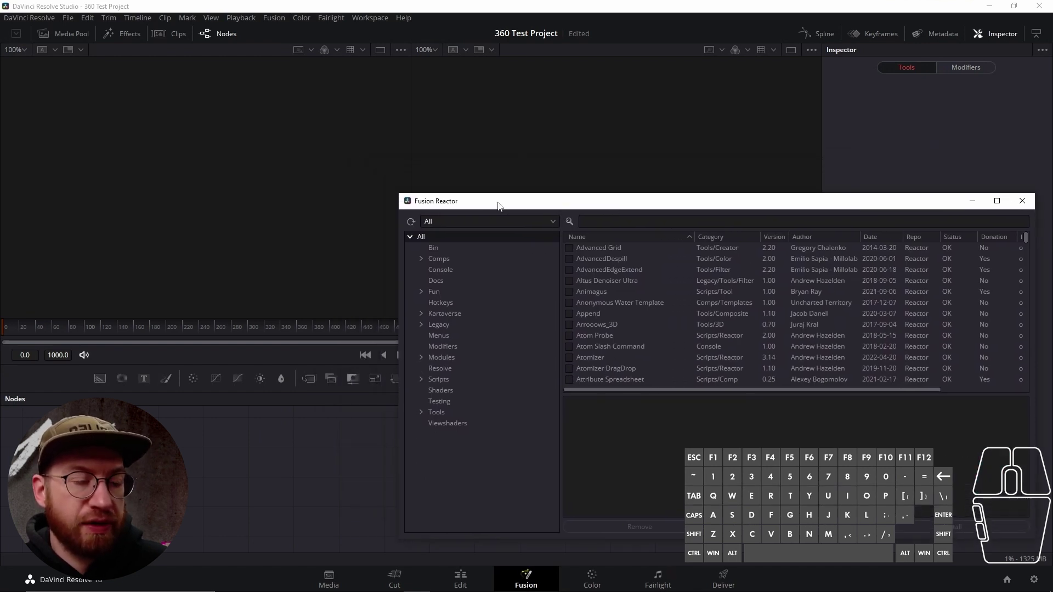
# - Open Reactor through its workspace script and show the packages in the expanded Kartaverse category
pyautogui.click(368, 17)
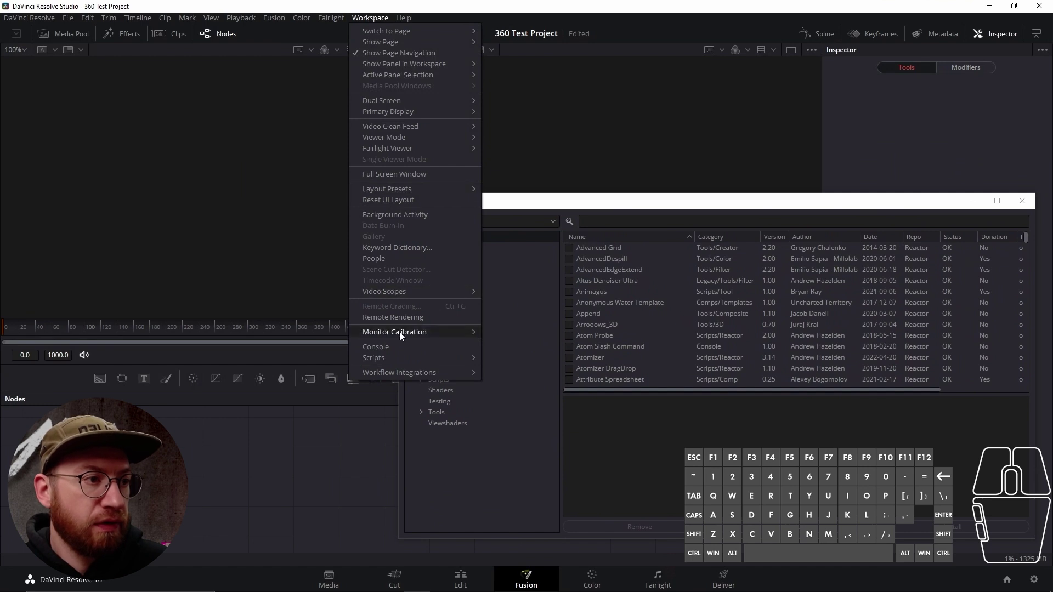
pyautogui.moveTo(405, 359)
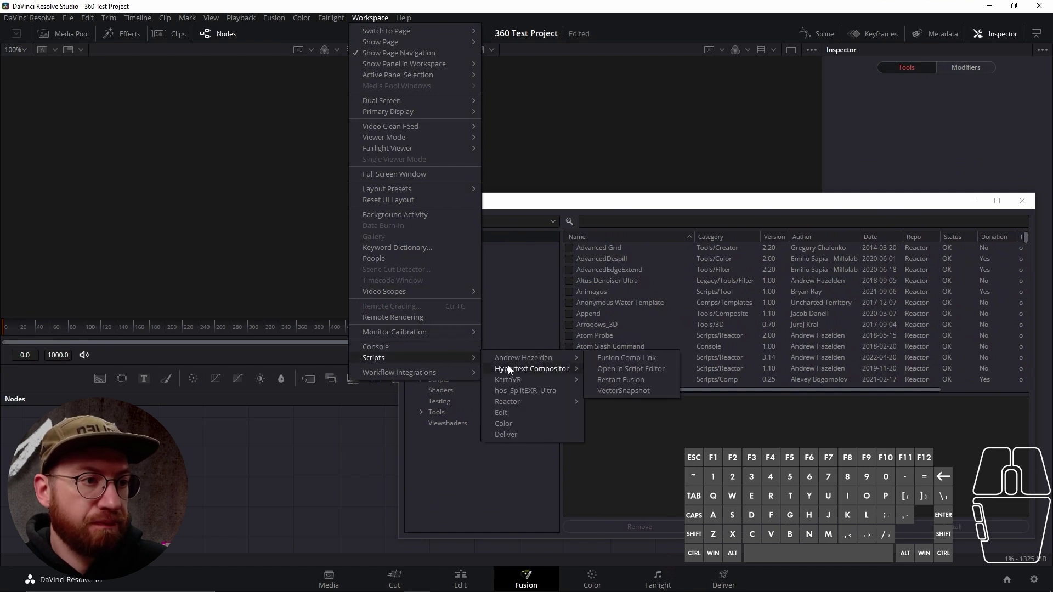
pyautogui.moveTo(516, 401)
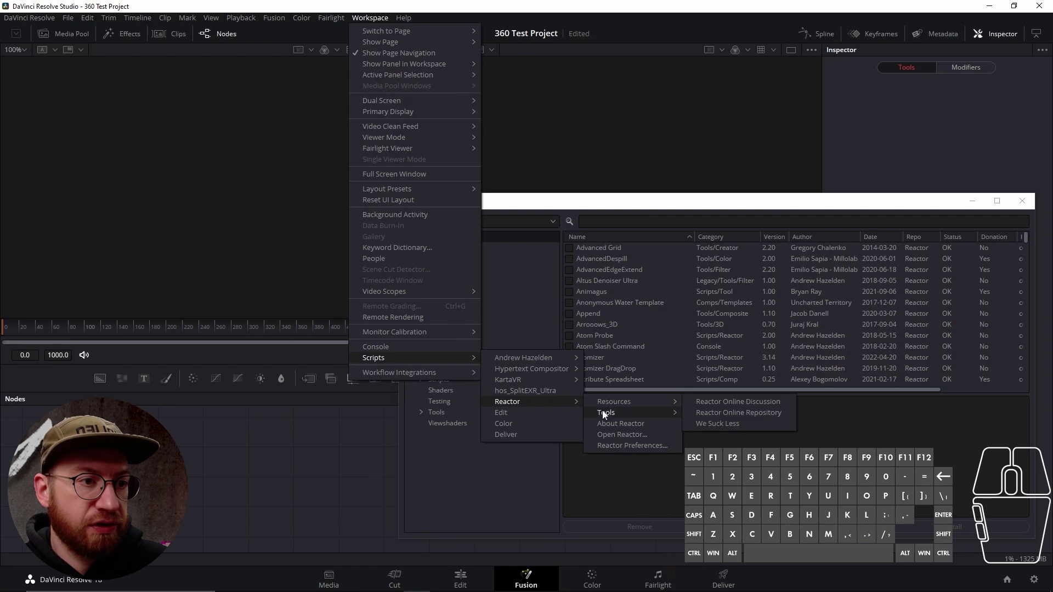
pyautogui.click(617, 434)
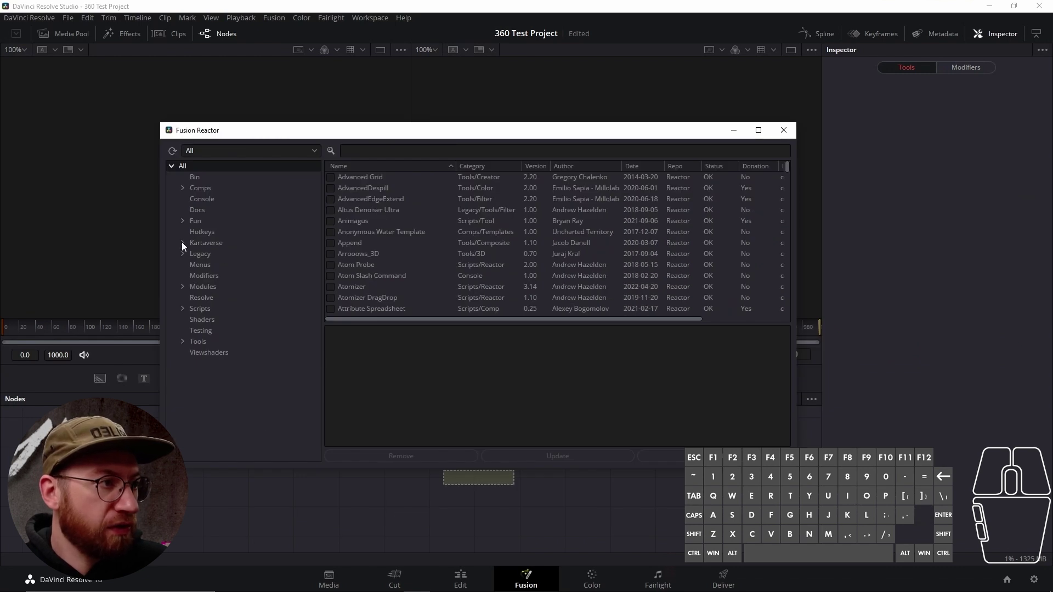
pyautogui.click(182, 243)
pyautogui.click(205, 243)
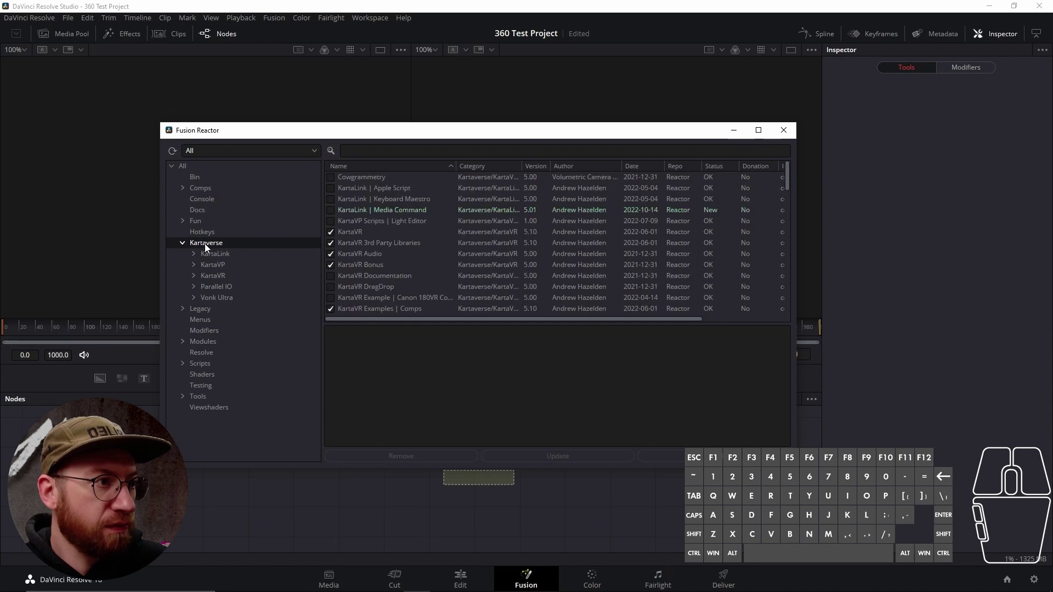
# - Review the descriptions of KartaVR, KartaVR 3rd Party Libraries and the KartaVR example packages: Comps, Legacy 360VR Stitching and Canon 180VR
pyautogui.click(352, 197)
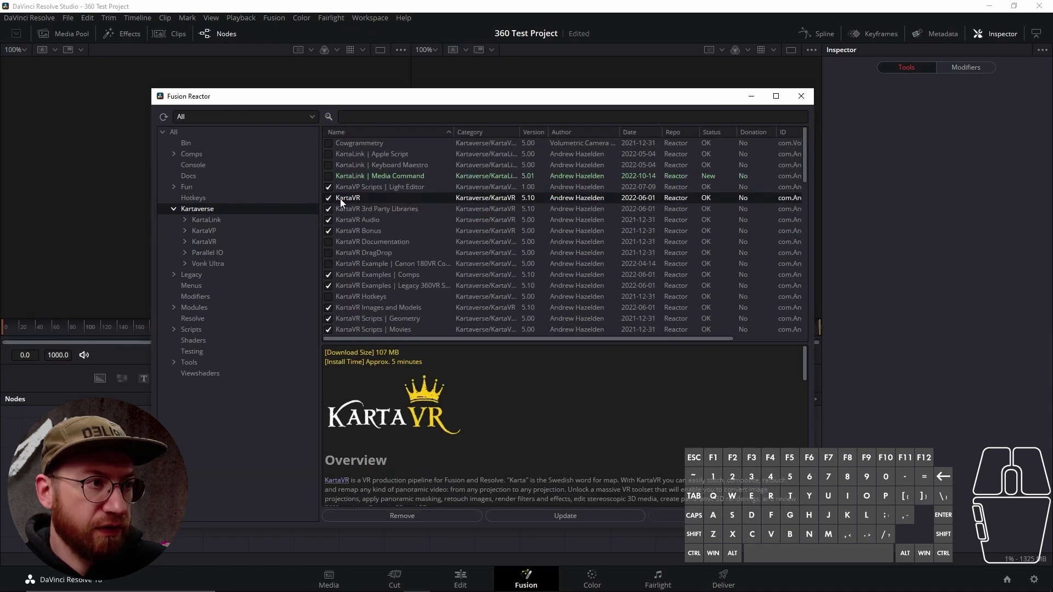
pyautogui.click(351, 211)
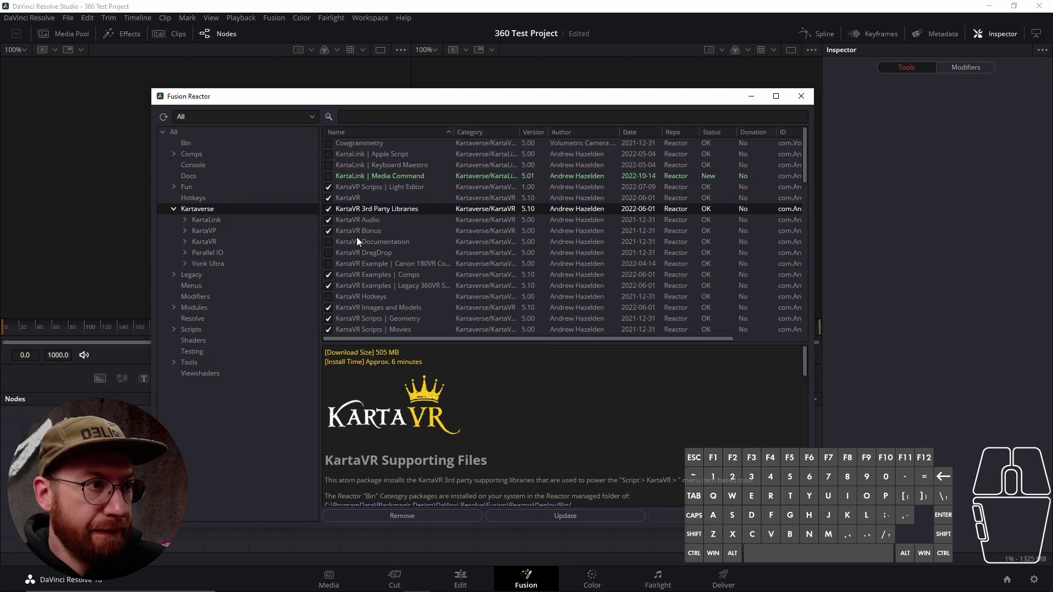
pyautogui.click(360, 287)
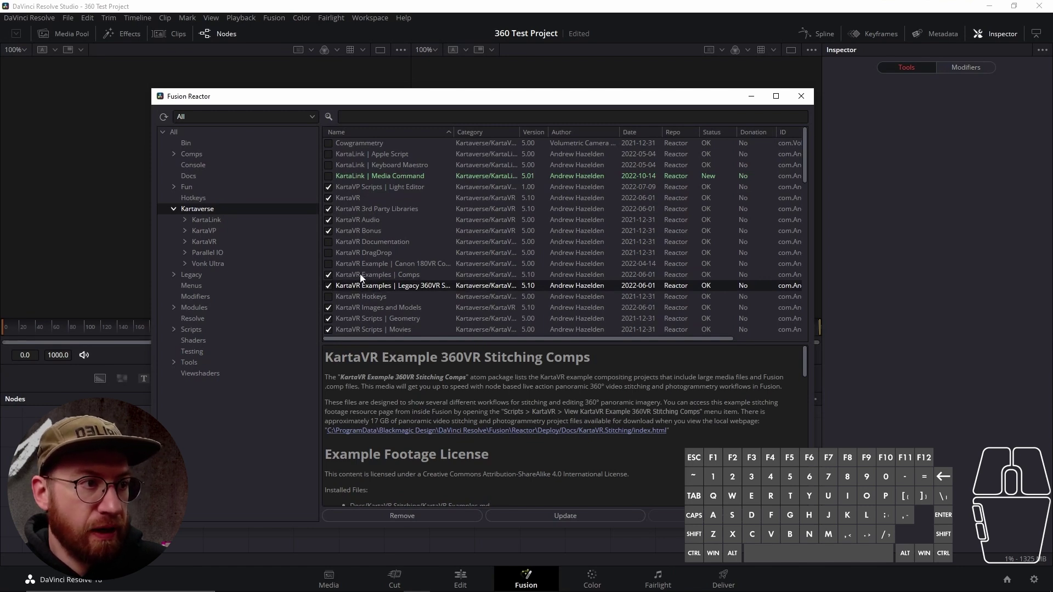
pyautogui.click(360, 273)
pyautogui.click(366, 284)
pyautogui.click(365, 273)
pyautogui.click(366, 283)
pyautogui.click(364, 273)
pyautogui.click(363, 263)
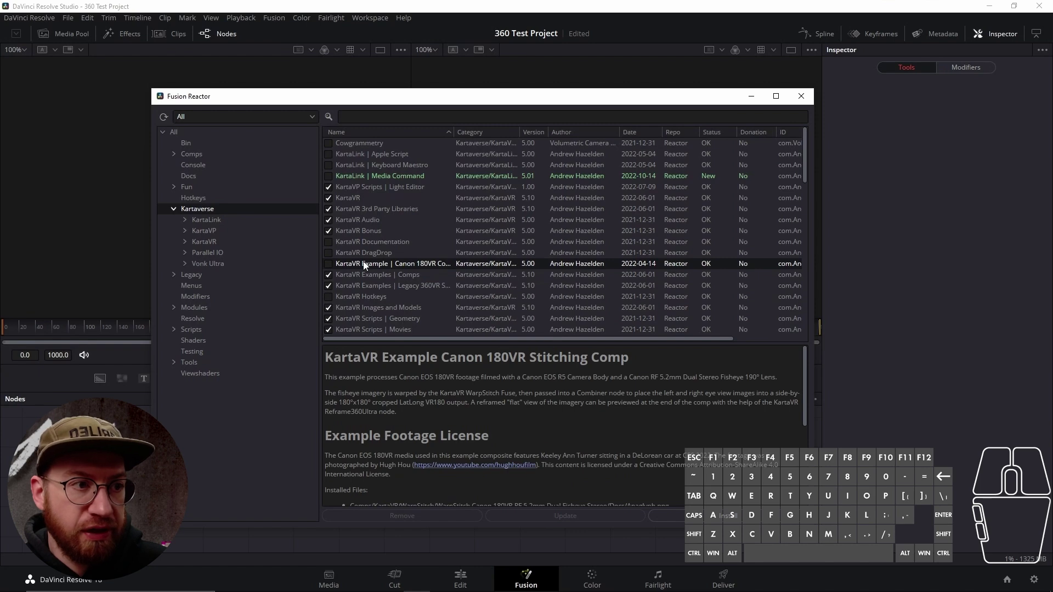
# - Look through the KartaVR script and tool packages, including Legacy Stereoscopic, down to the Vonk packages
pyautogui.scroll(-5, 369, 276)
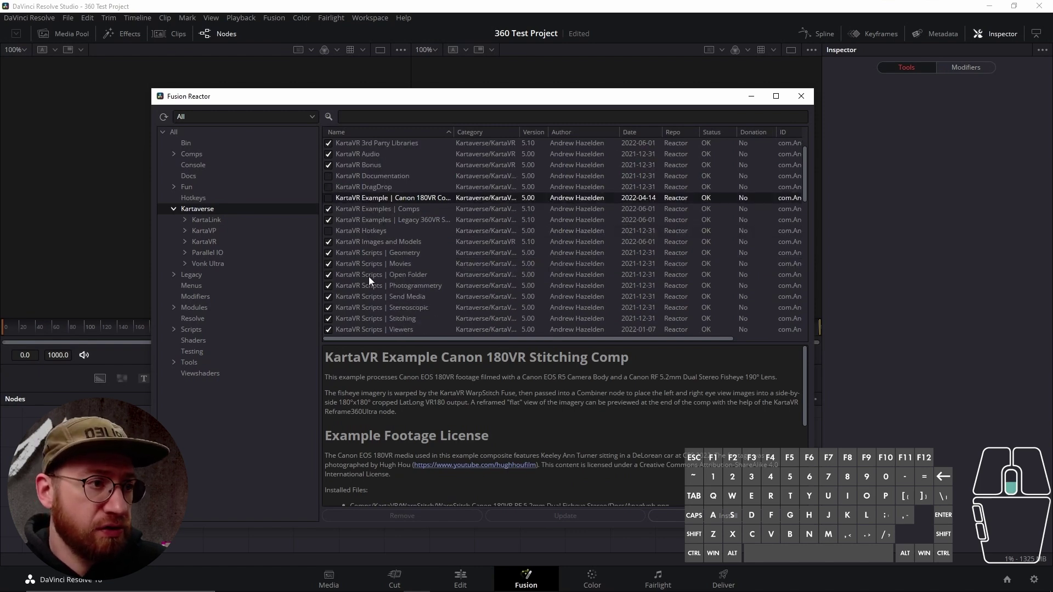
pyautogui.click(367, 272)
pyautogui.scroll(-3, 371, 287)
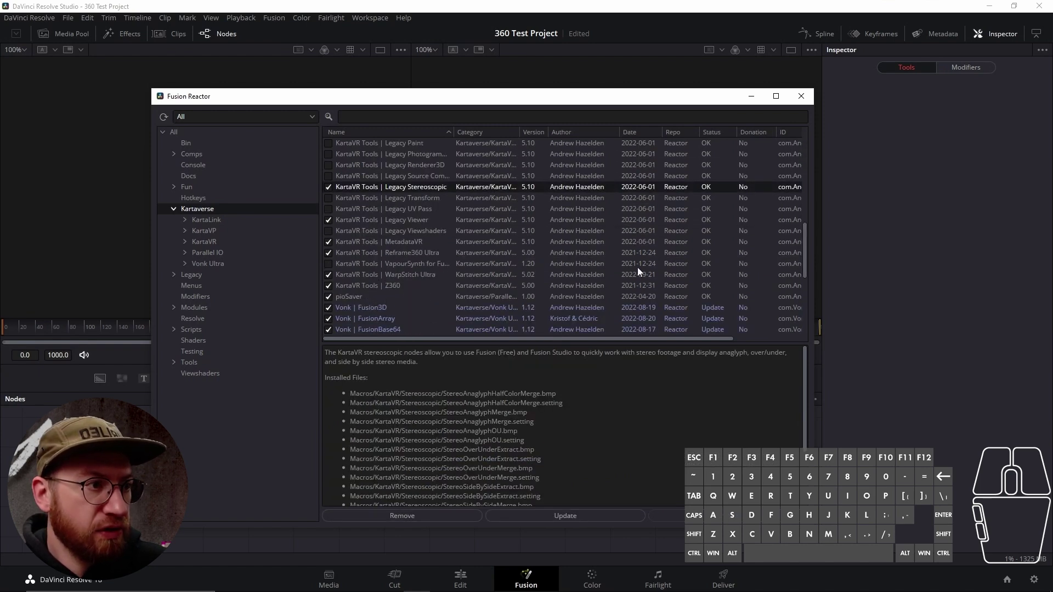
pyautogui.moveTo(803, 243); pyautogui.dragTo(805, 268)
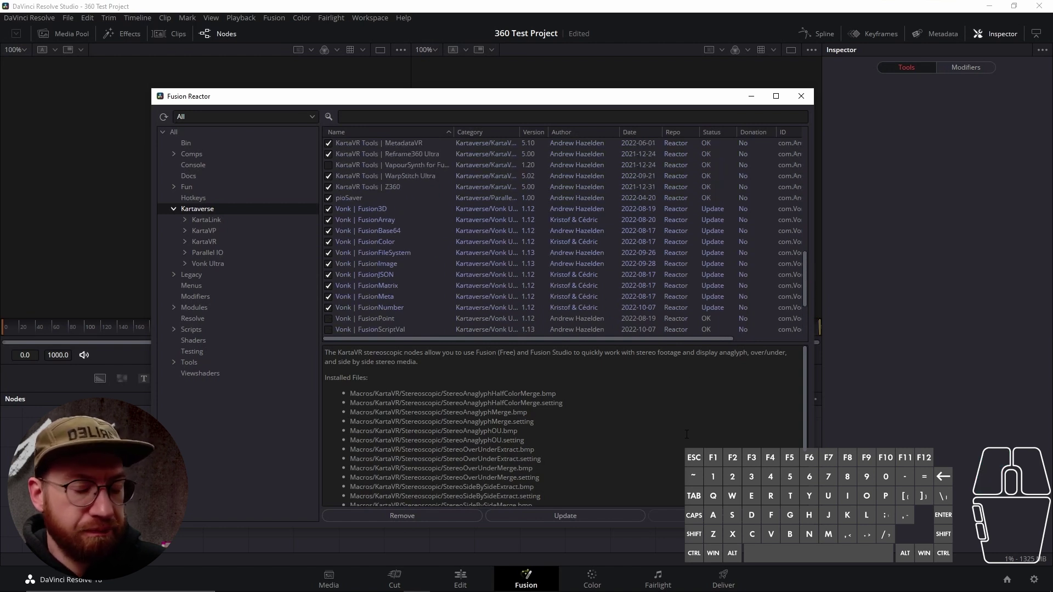
# - Search the Kartaverse packages for "equirectangular"
pyautogui.click(568, 115)
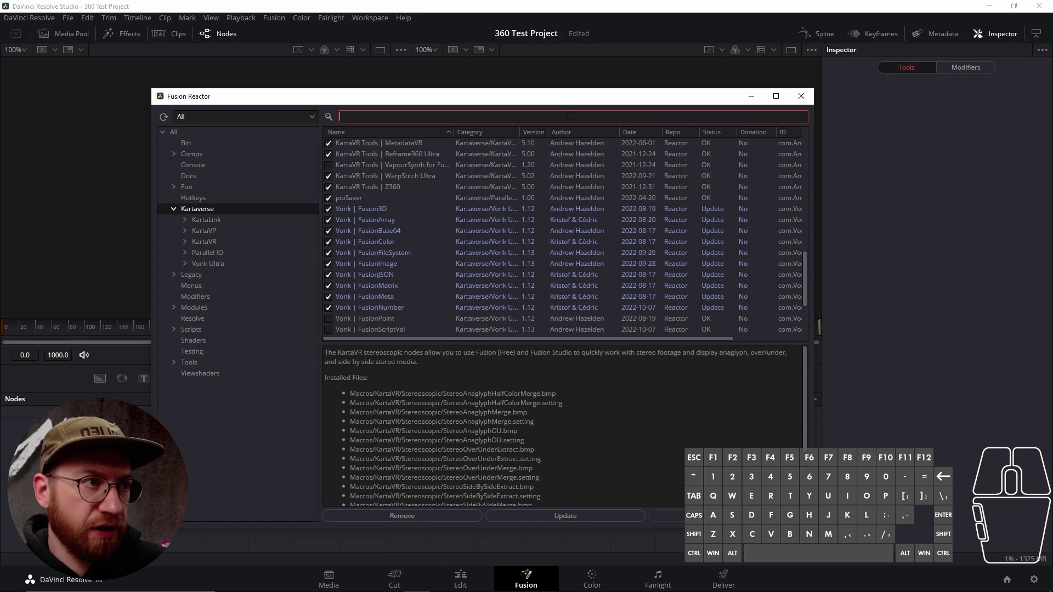
pyautogui.write('e')
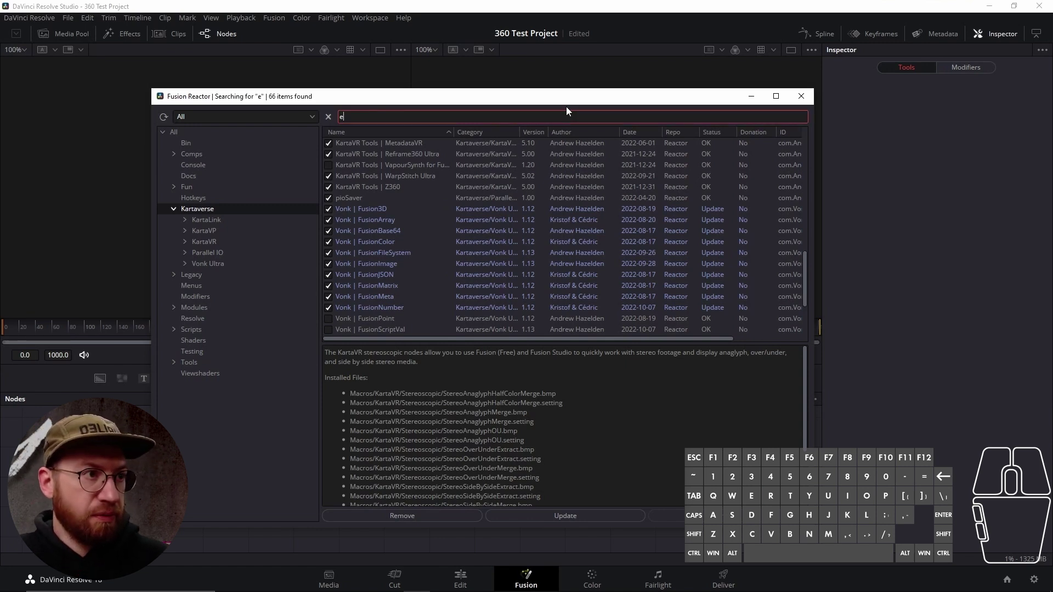
pyautogui.write('quirec')
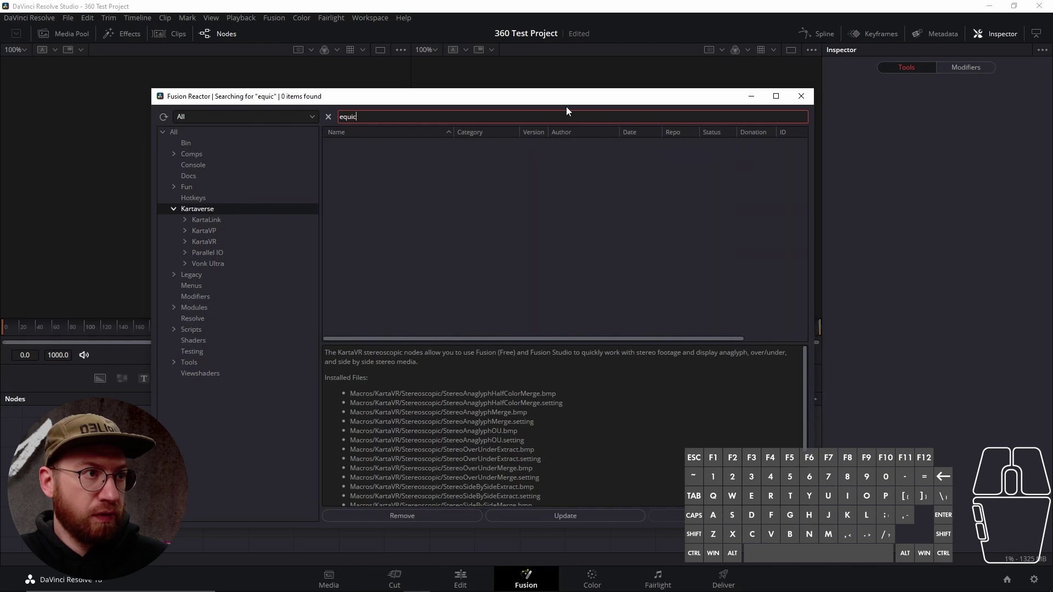
pyautogui.write('ta')
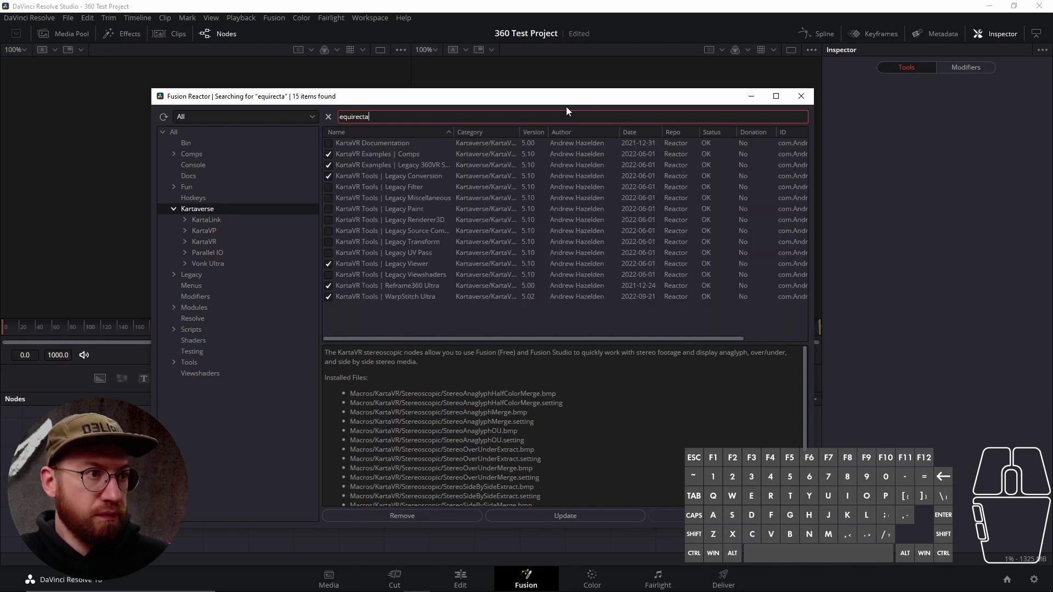
pyautogui.write('ngula')
pyautogui.press('BackSpace')
pyautogui.press('BackSpace')
pyautogui.press('BackSpace')
pyautogui.press('BackSpace')
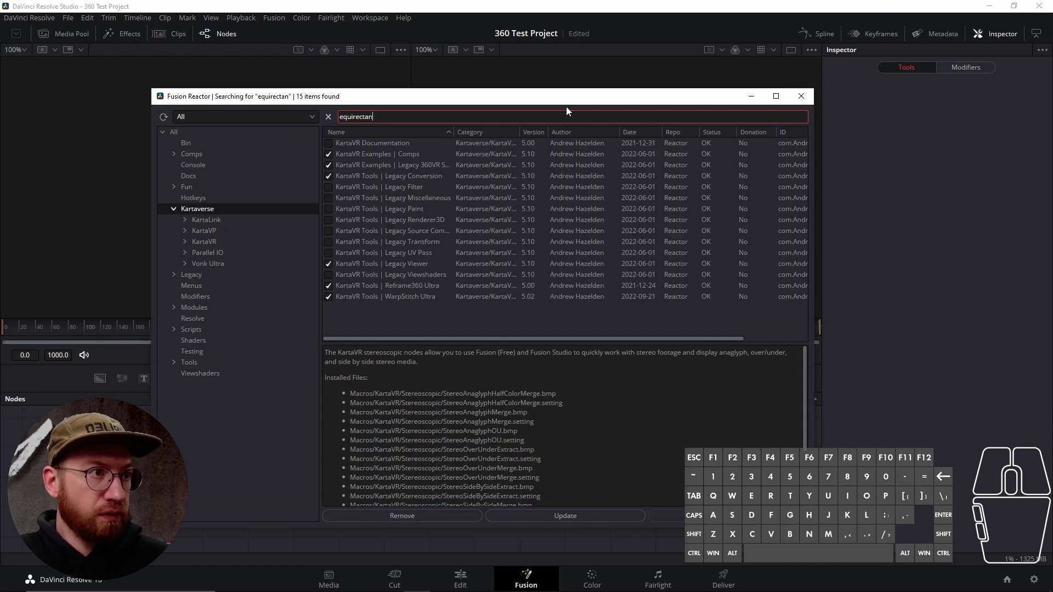
pyautogui.write('gular')
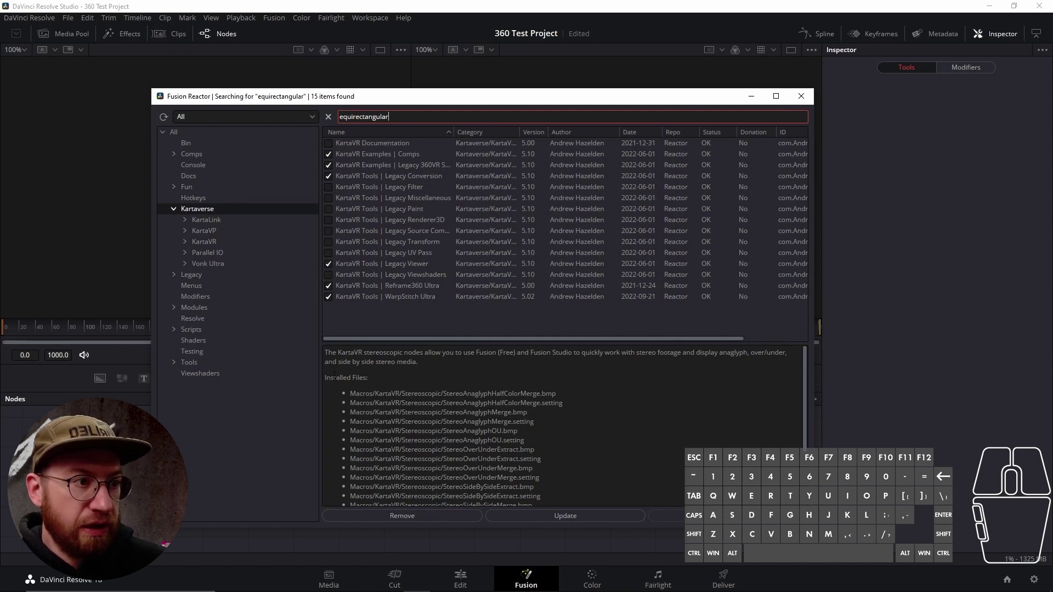
# - Examine the installed files listed for the stereoscopic tools package and clear the package search
pyautogui.scroll(-1, 535, 395)
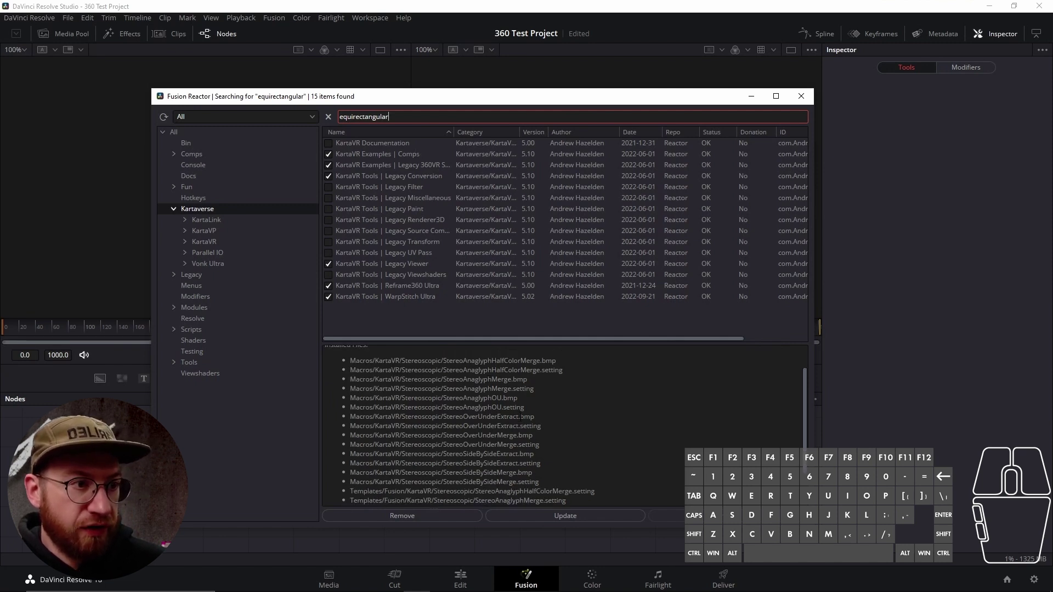
pyautogui.moveTo(452, 435); pyautogui.dragTo(519, 453)
pyautogui.scroll(-1, 519, 454)
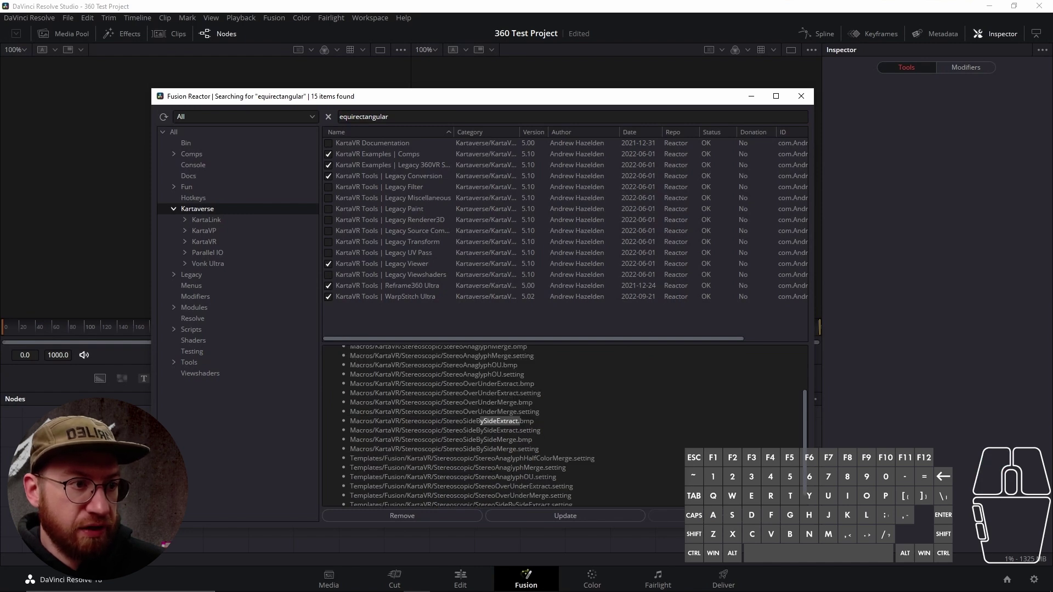
pyautogui.scroll(2, 494, 428)
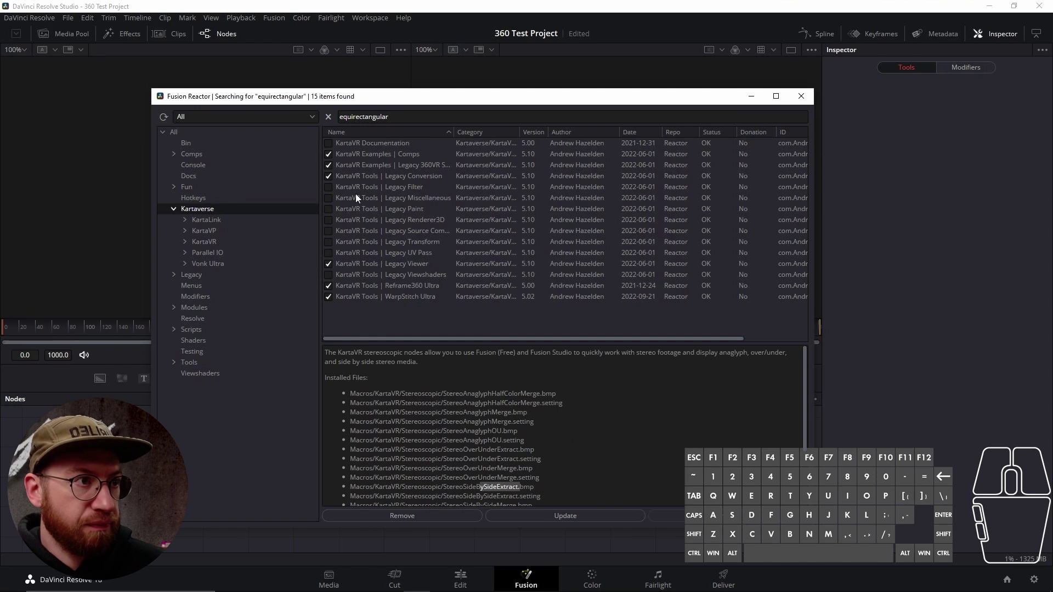
pyautogui.click(438, 322)
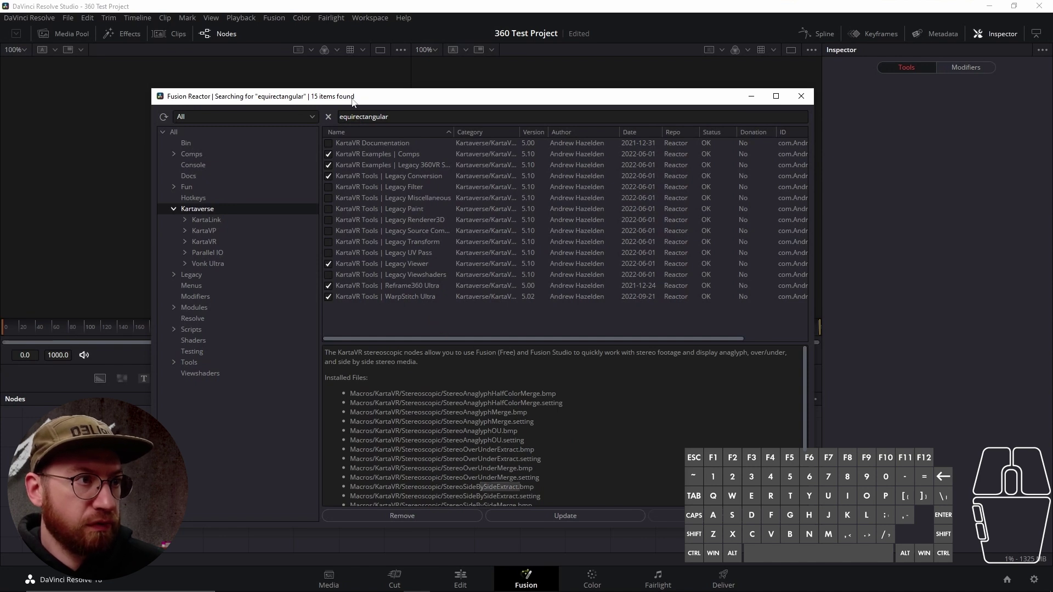
pyautogui.doubleClick(357, 116)
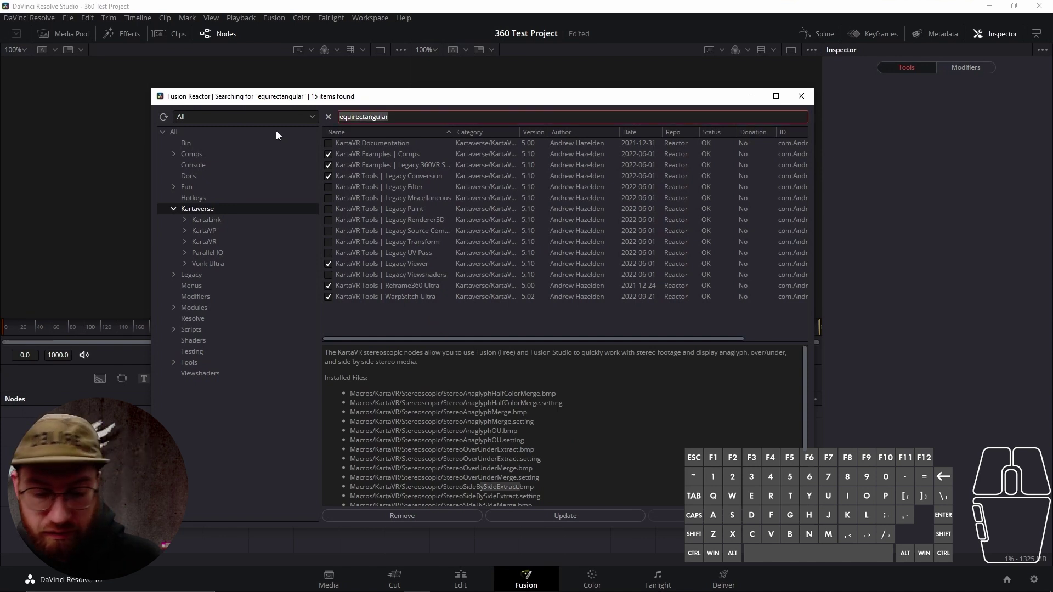
pyautogui.press('BackSpace')
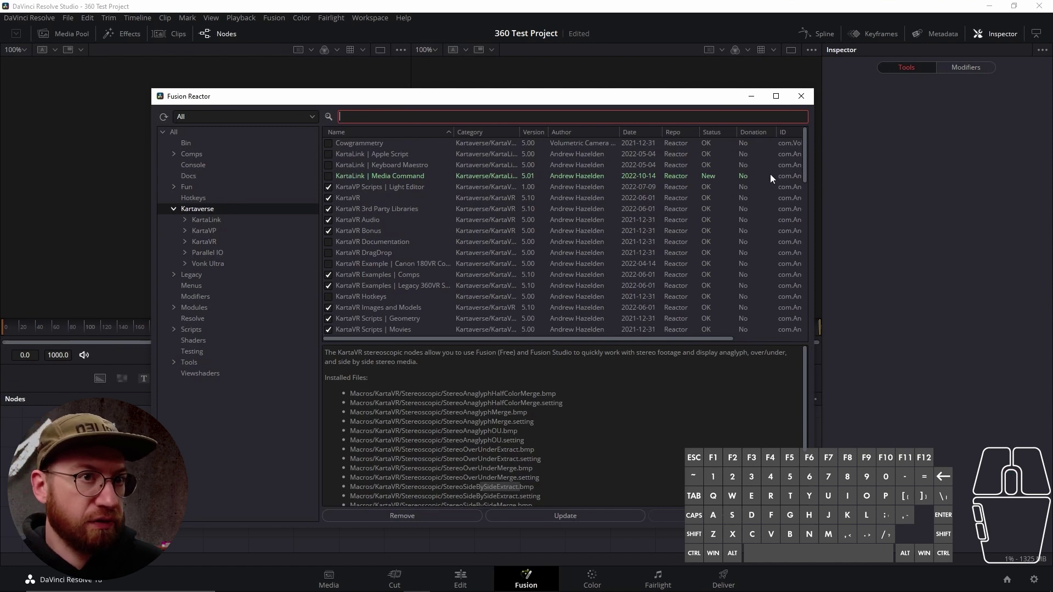
# - Review the descriptions of the Legacy 360VR Stitching example and KartaVR Images and Models packages
pyautogui.moveTo(804, 137); pyautogui.dragTo(805, 136)
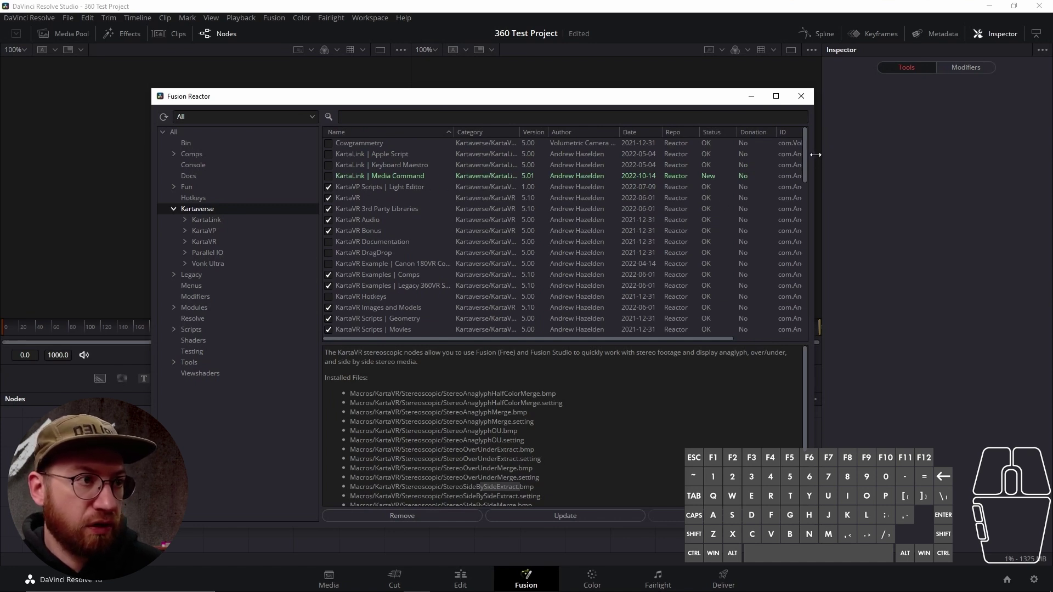
pyautogui.moveTo(806, 146); pyautogui.dragTo(798, 180)
pyautogui.click(428, 187)
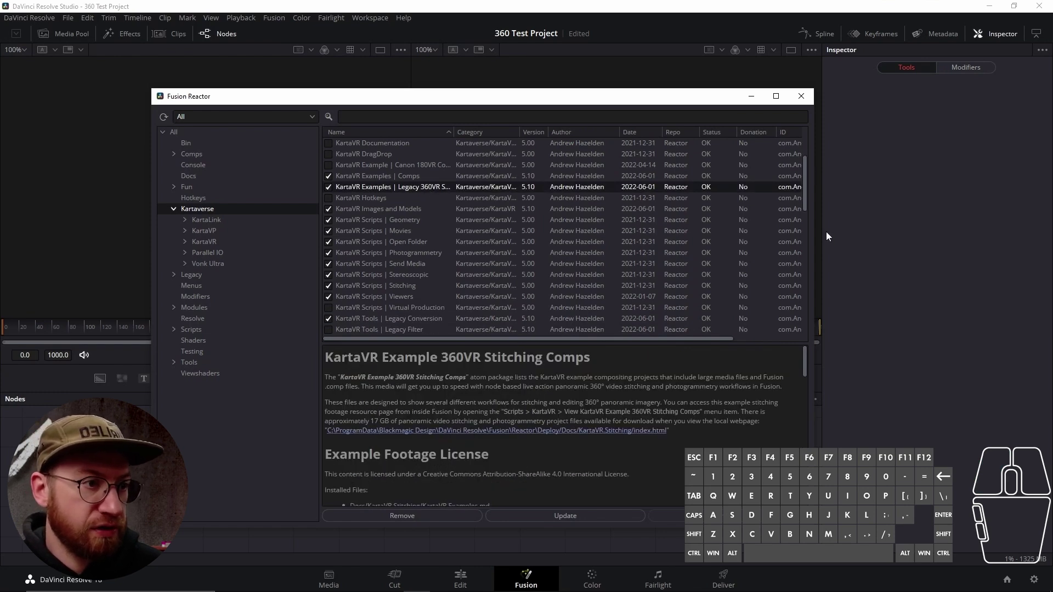
pyautogui.moveTo(804, 173); pyautogui.dragTo(804, 177)
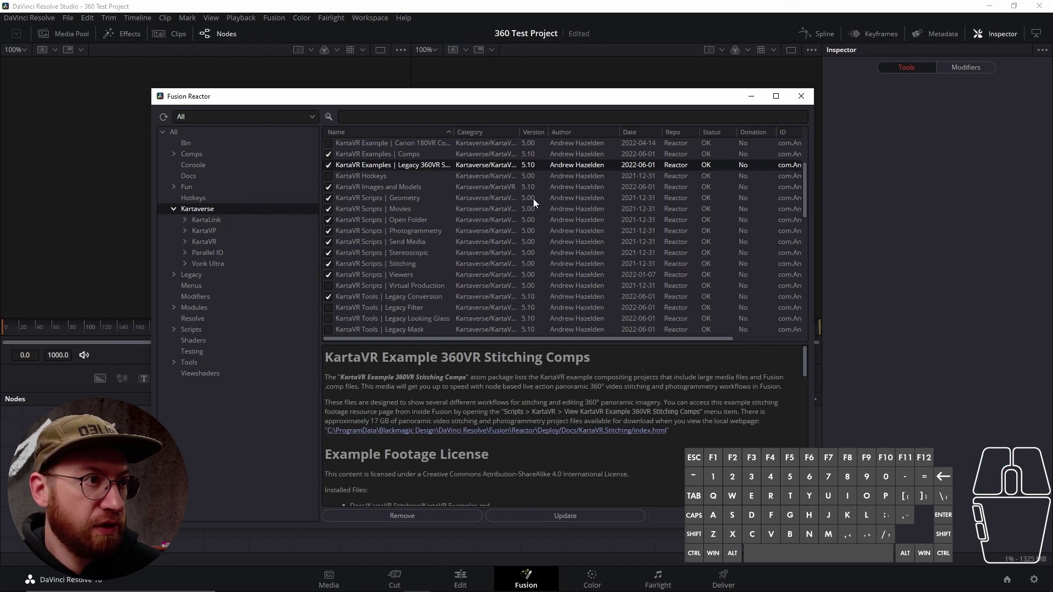
pyautogui.click(408, 188)
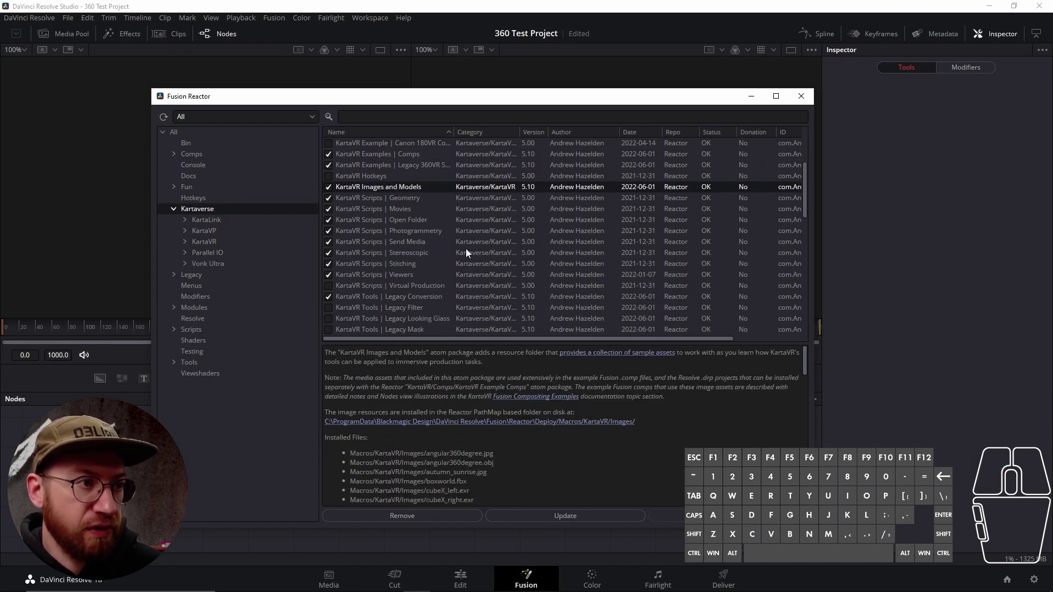
# - Review the KartaVR Scripts packages from Open Folder through Viewers, plus the KartaVR Tools Legacy Conversion package
pyautogui.click(413, 220)
pyautogui.click(413, 229)
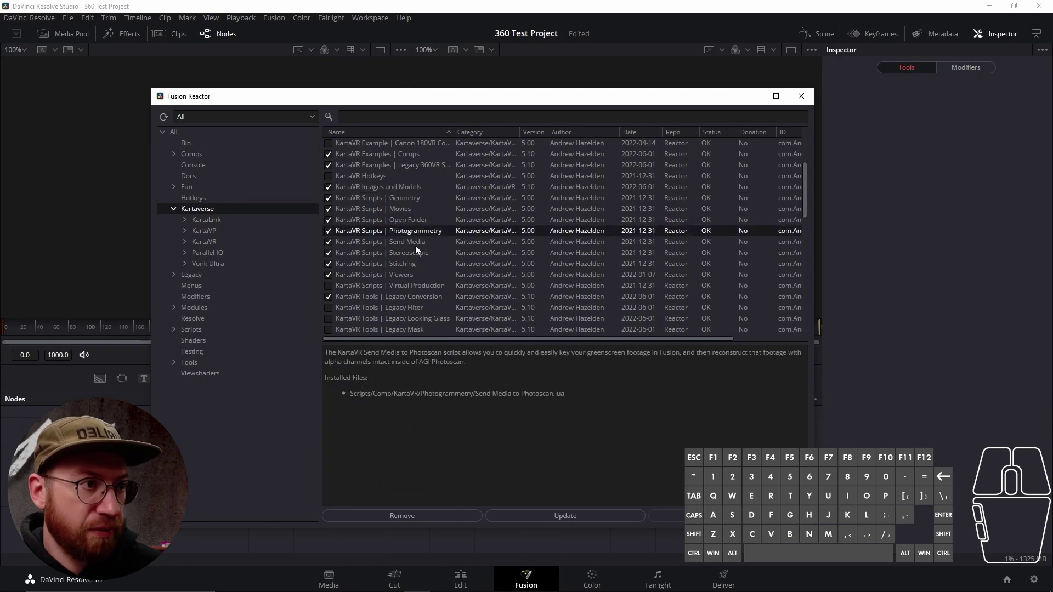
pyautogui.click(418, 243)
pyautogui.click(417, 254)
pyautogui.click(405, 264)
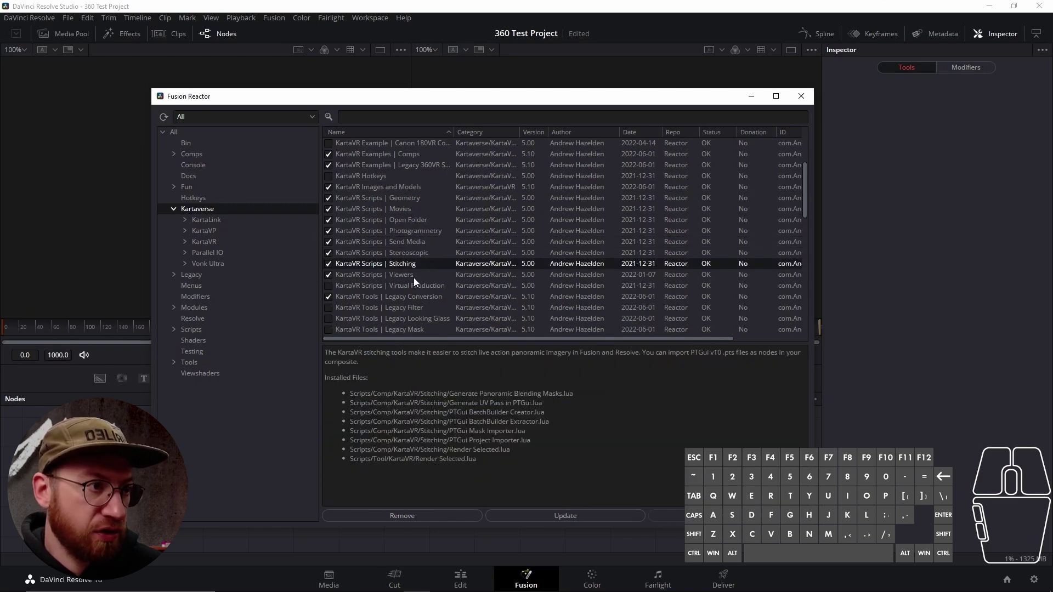
pyautogui.click(406, 275)
pyautogui.click(425, 297)
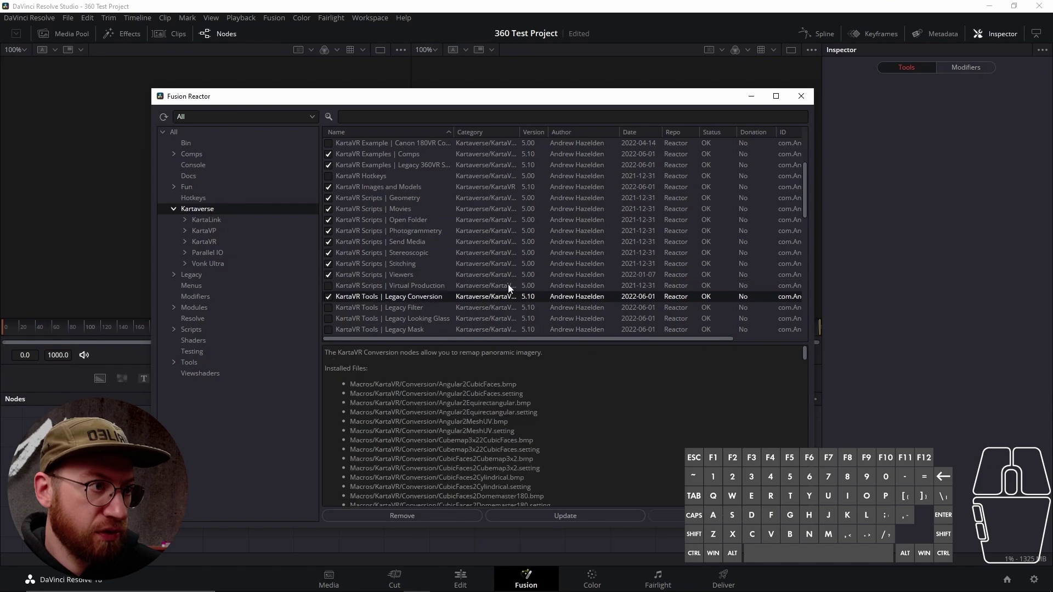
# - Review the KartaVR Tools packages Legacy Stereoscopic, Legacy Viewer, MetadataVR, Reframe360 Ultra, WarpStitch Ultra and Z360
pyautogui.moveTo(804, 191); pyautogui.dragTo(766, 239)
pyautogui.click(435, 220)
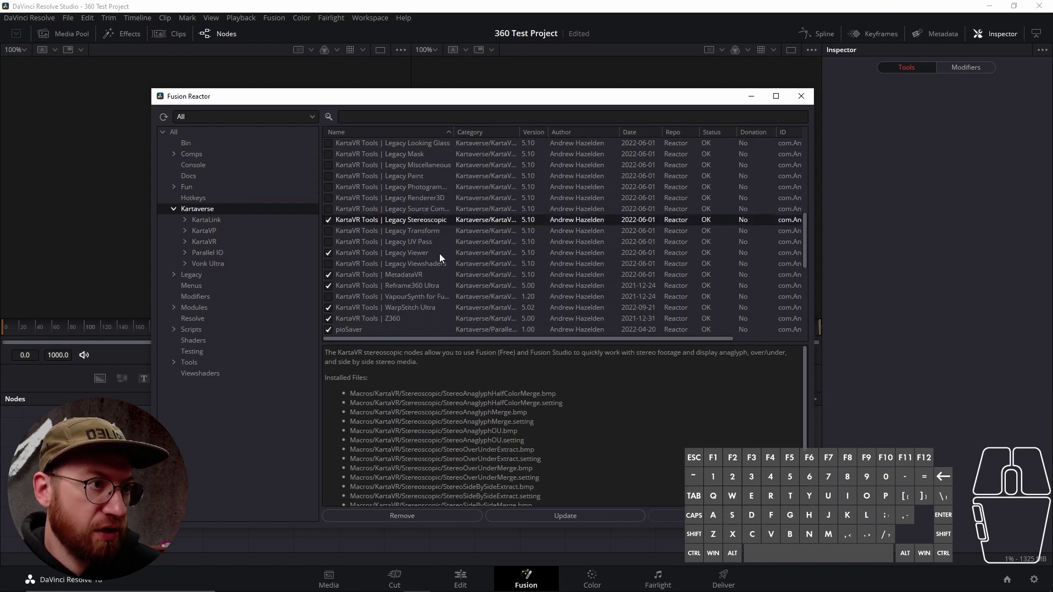
pyautogui.click(419, 253)
pyautogui.click(408, 276)
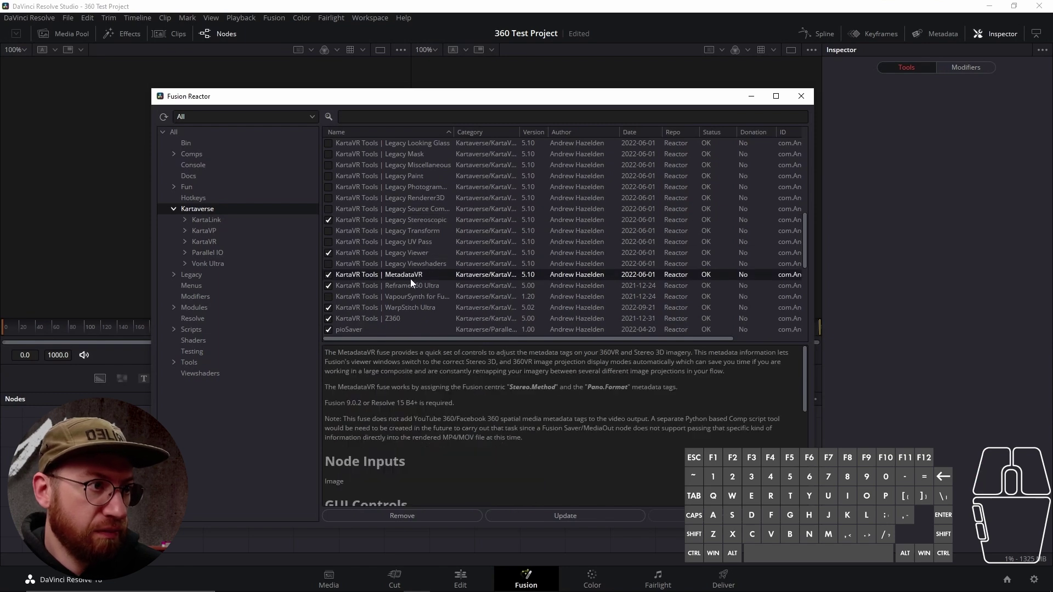
pyautogui.click(417, 285)
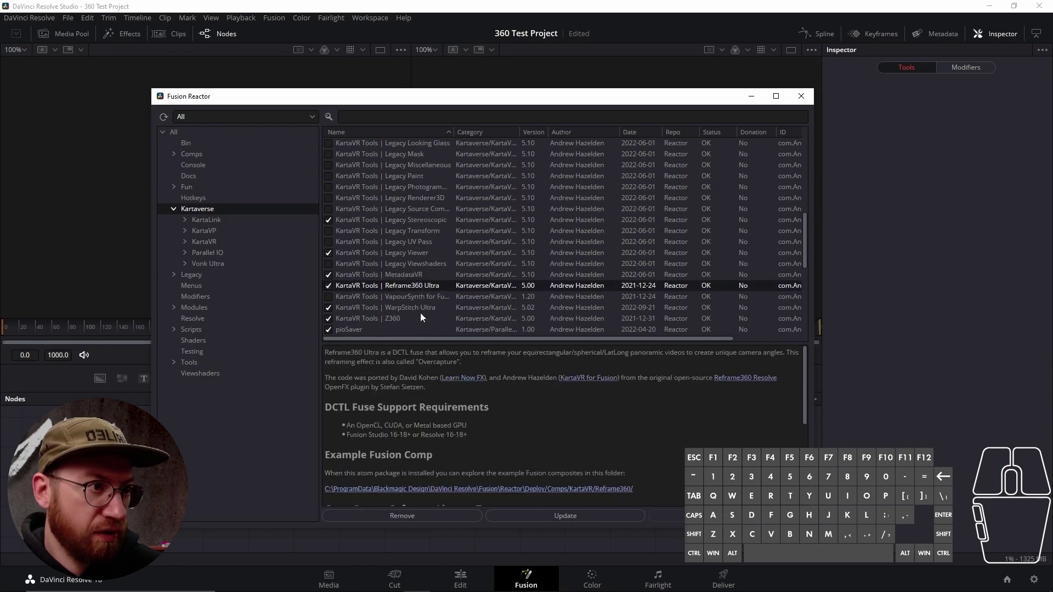
pyautogui.click(419, 308)
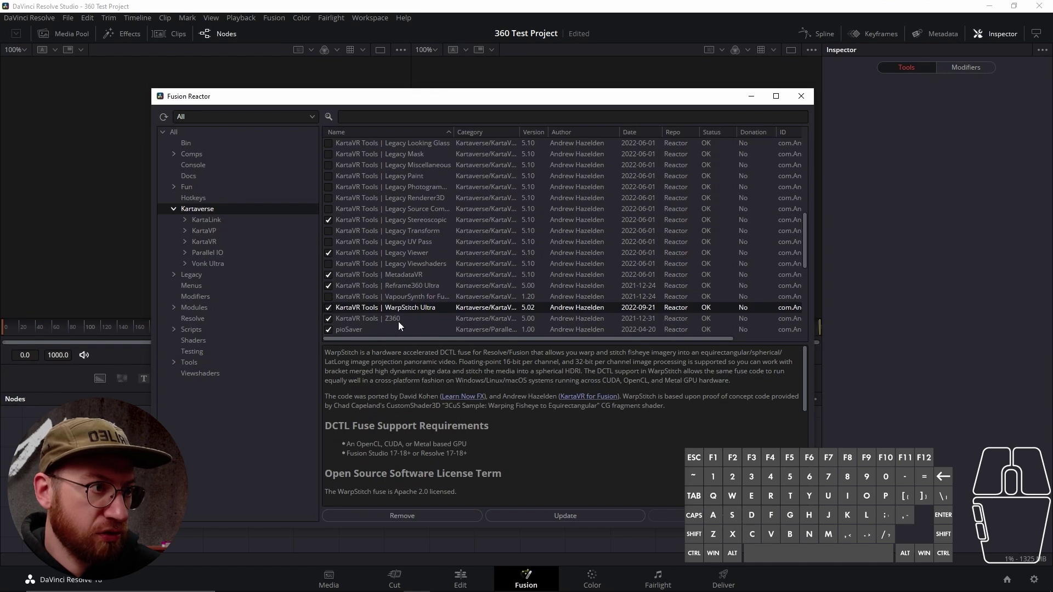
pyautogui.click(397, 320)
# - Review the pioSaver and Vonk Fusion3D packages and look through the remaining Vonk packages
pyautogui.moveTo(803, 238); pyautogui.dragTo(806, 277)
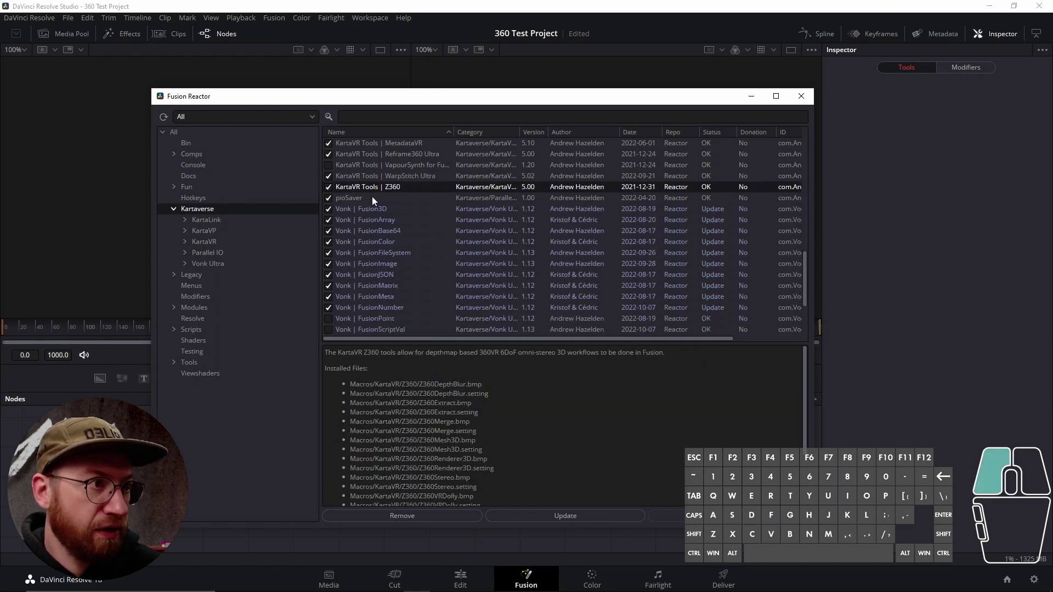
pyautogui.click(373, 197)
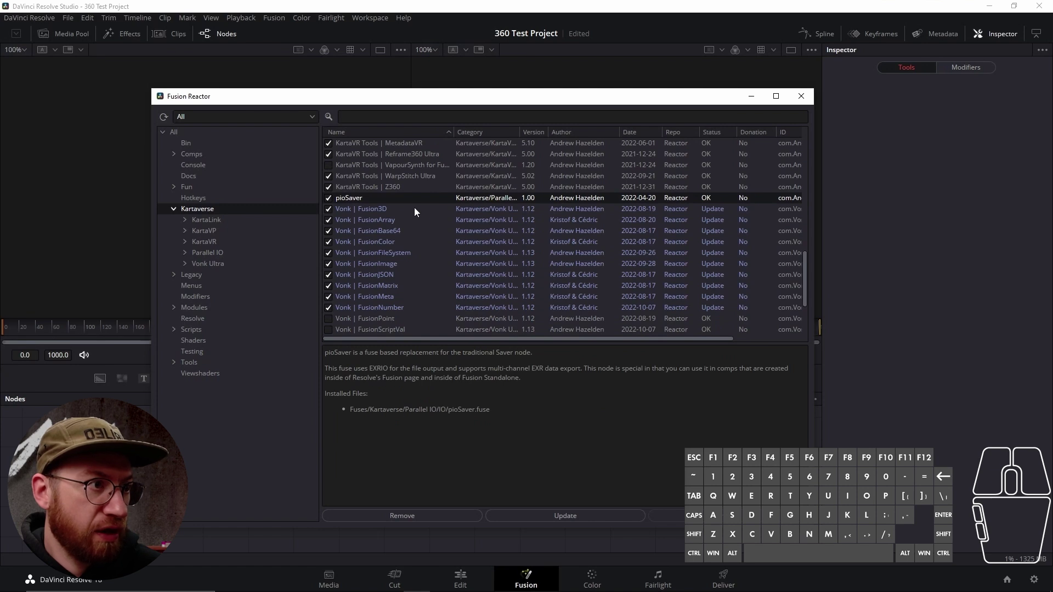
pyautogui.click(415, 209)
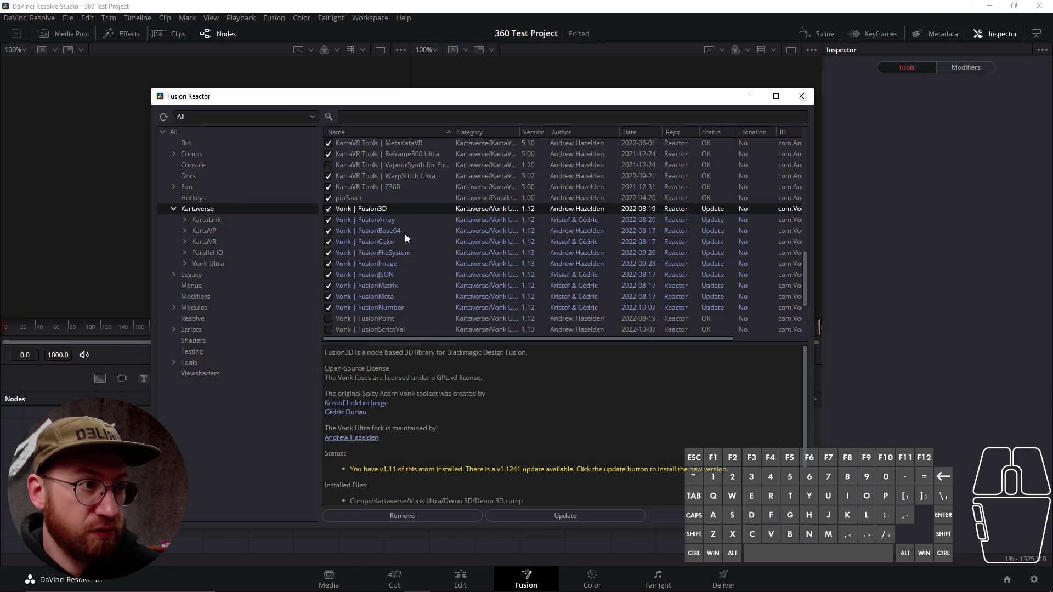
pyautogui.moveTo(802, 257); pyautogui.dragTo(803, 264)
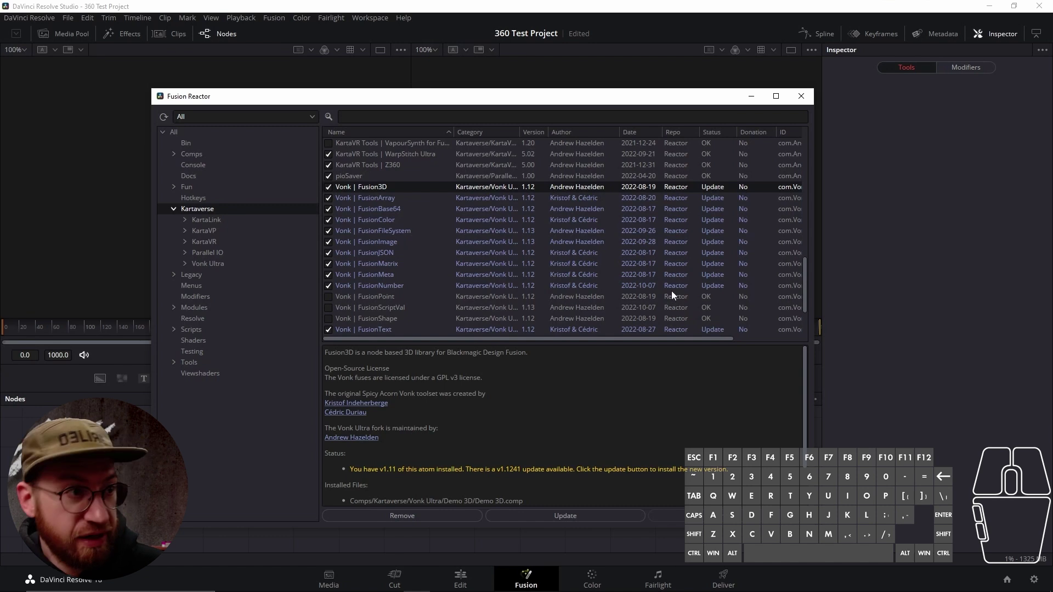
pyautogui.moveTo(802, 271); pyautogui.dragTo(809, 300)
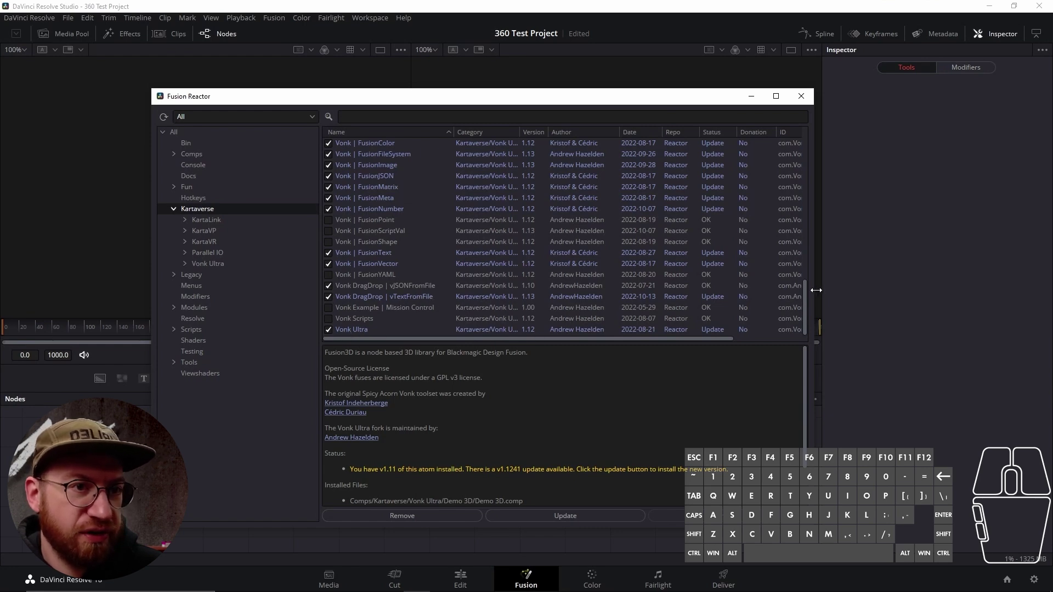
pyautogui.moveTo(806, 305); pyautogui.dragTo(814, 149)
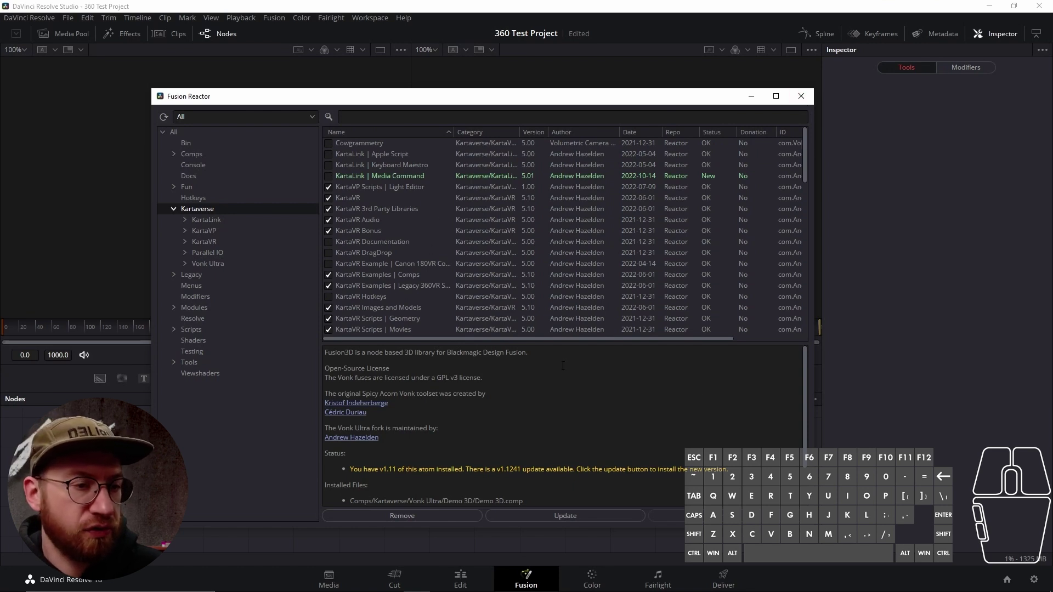
# - Close the Reactor package manager and dismiss its restart notice, returning to the Fusion node area
pyautogui.click(801, 97)
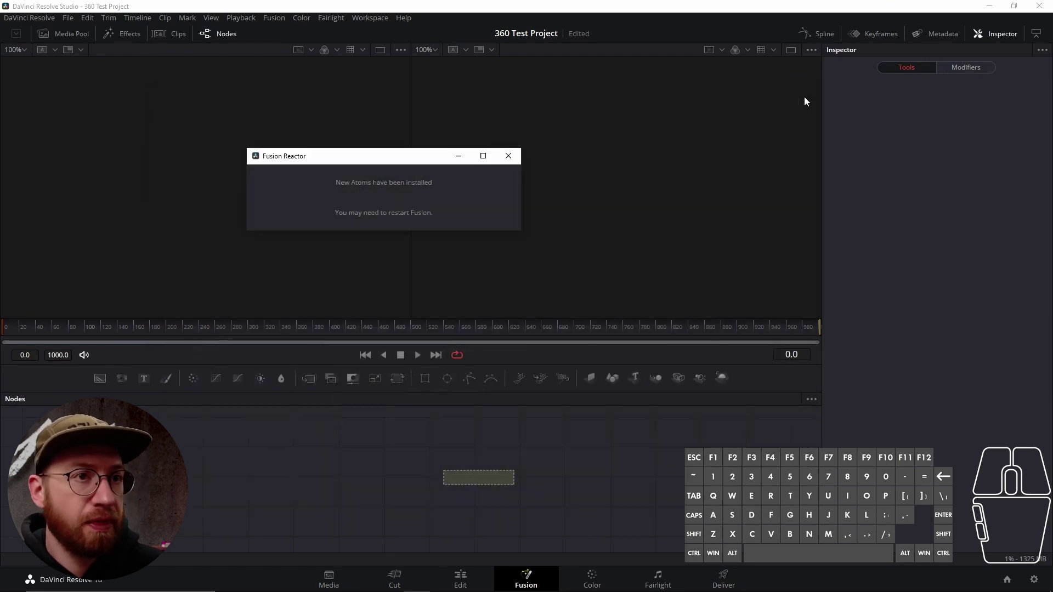
pyautogui.click(510, 156)
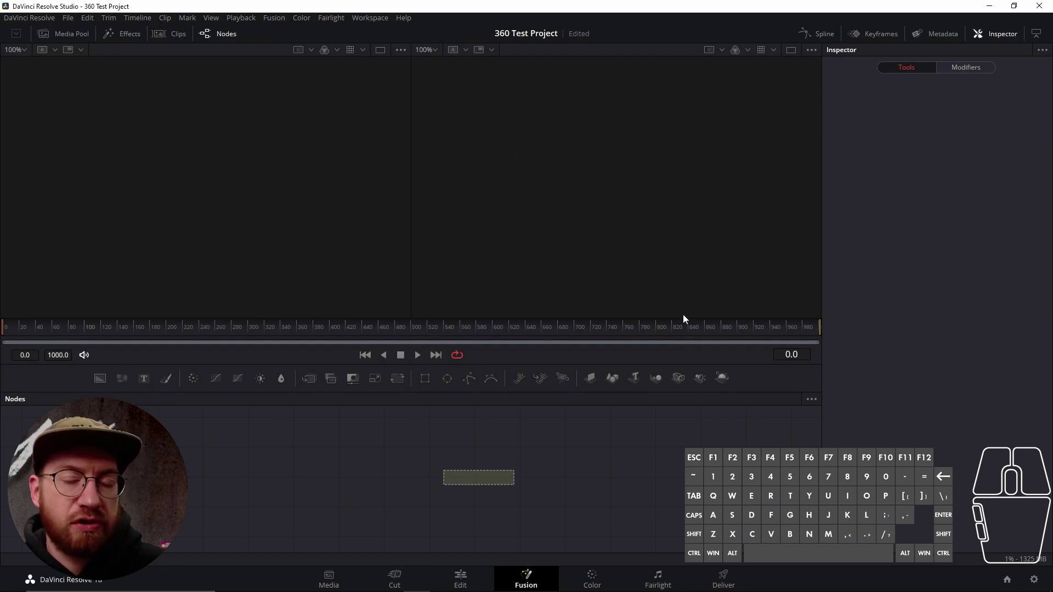
pyautogui.click(686, 423)
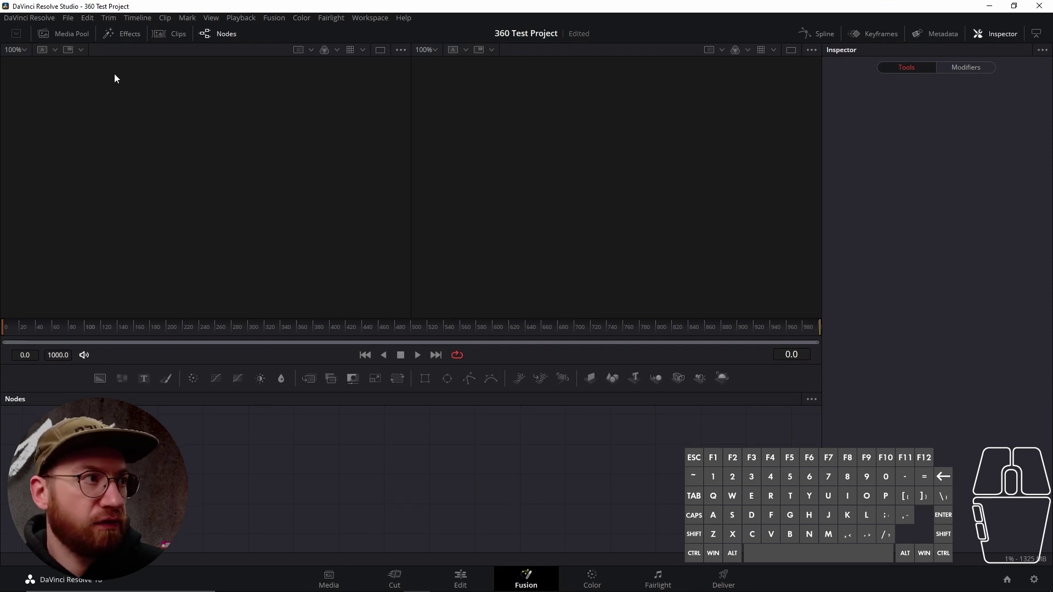
# - Open the Effects library and browse its tool categories
pyautogui.click(148, 33)
pyautogui.click(27, 73)
pyautogui.scroll(-5, 148, 157)
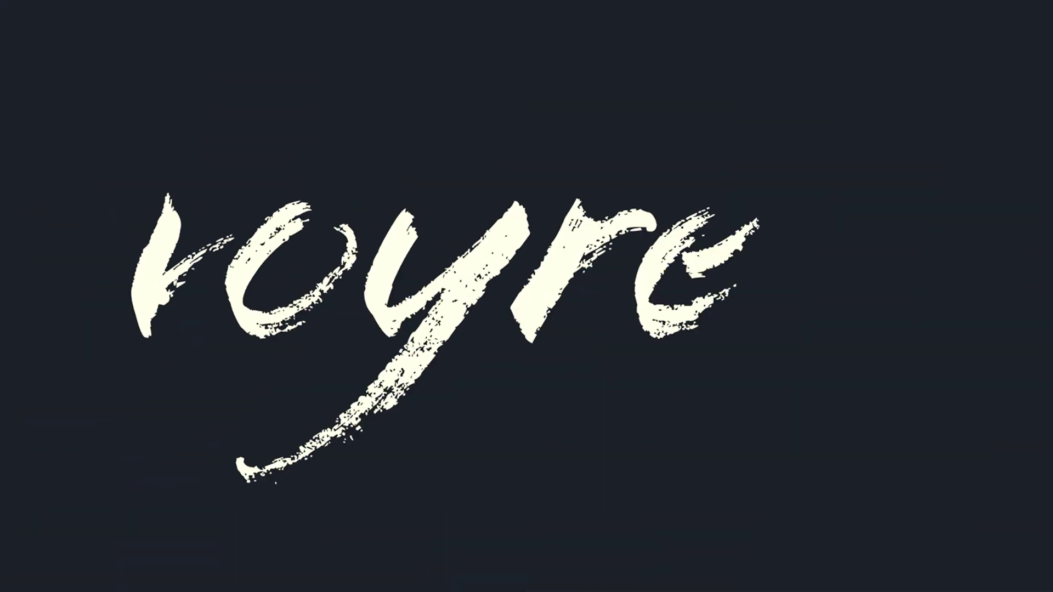